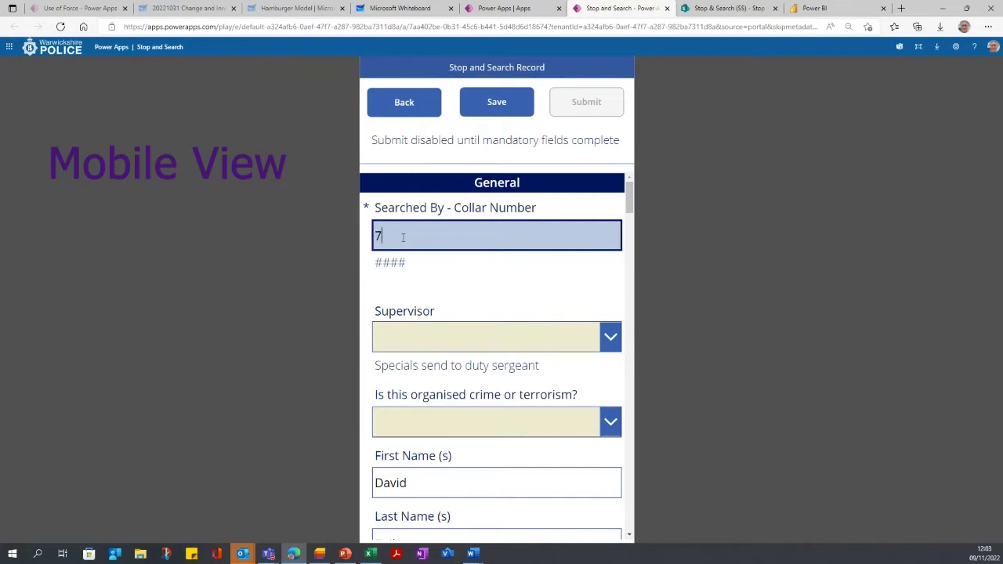
Choose the sergeant found by surname search as supervisor and answer No to organised crime or terrorism.
left_click(611, 339)
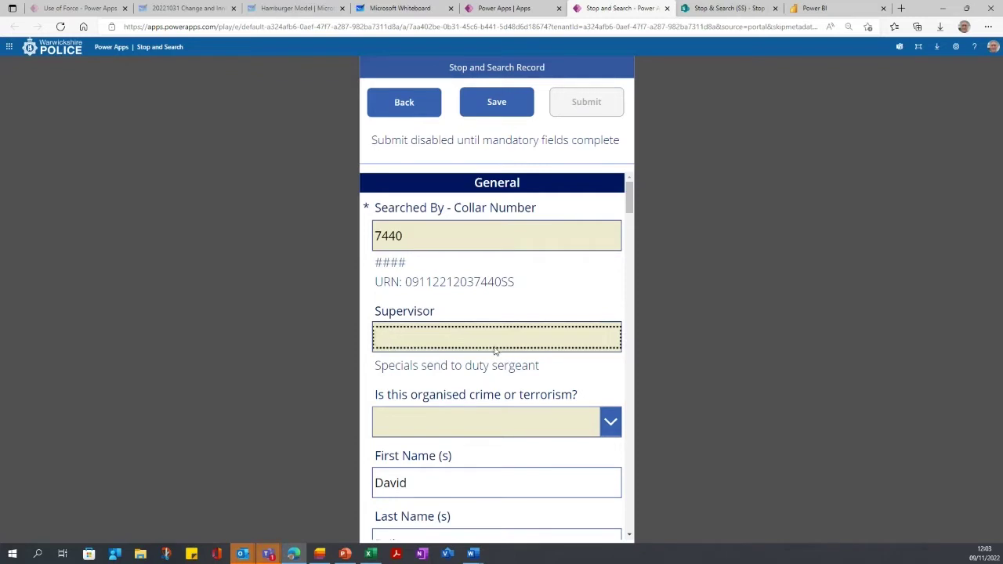
type("burgess")
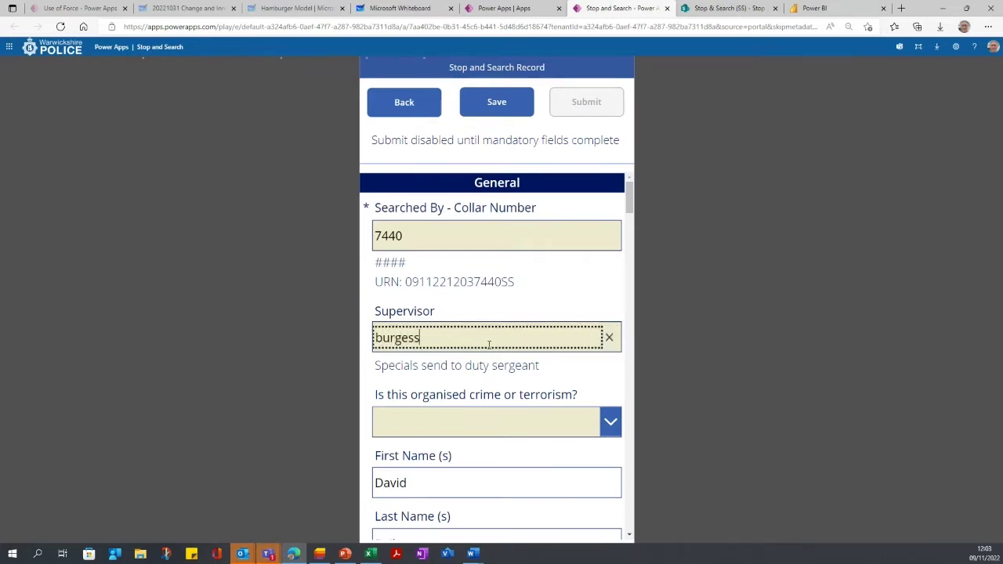
left_click(443, 368)
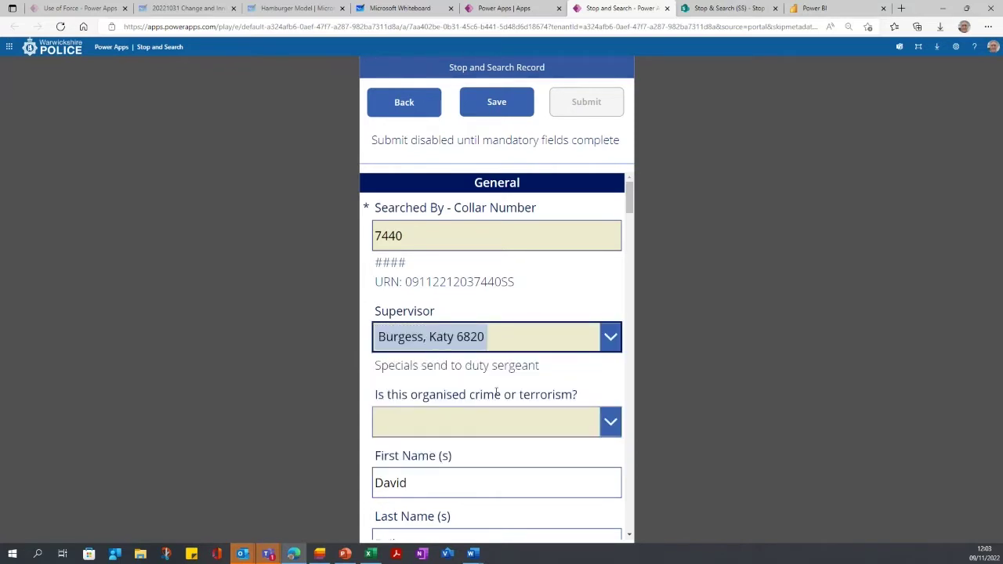
left_click(615, 425)
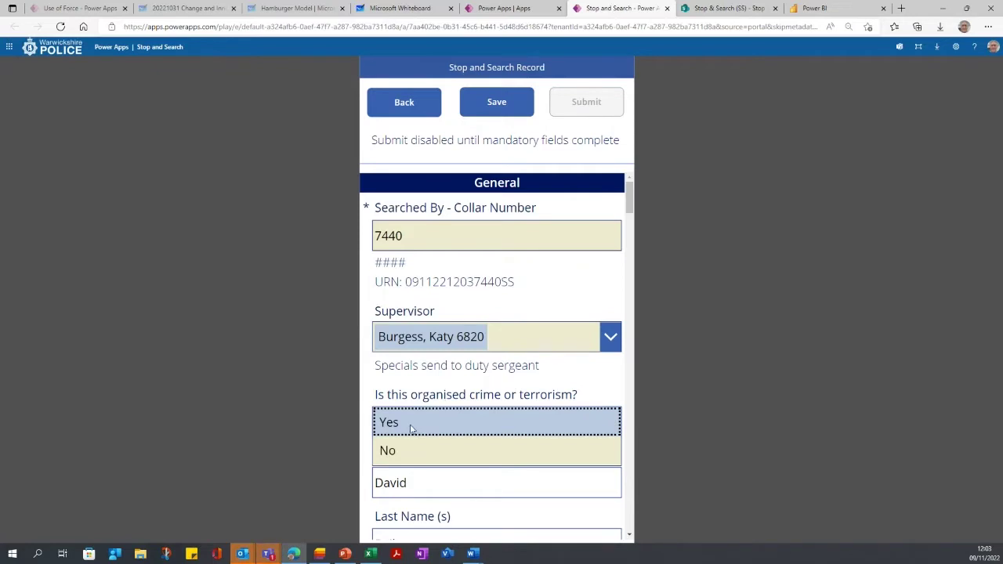
left_click(396, 452)
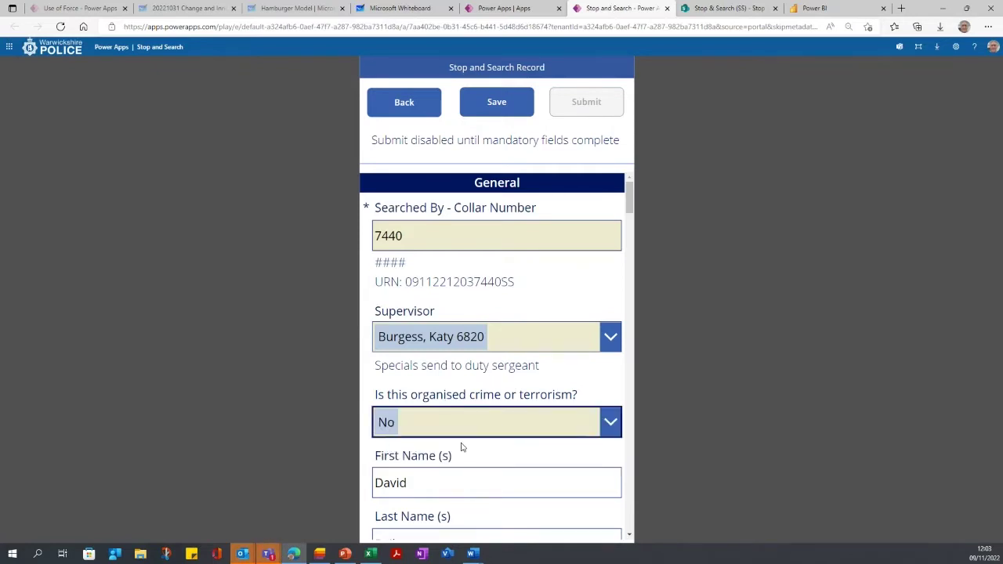
scroll(459, 444, "down", 2)
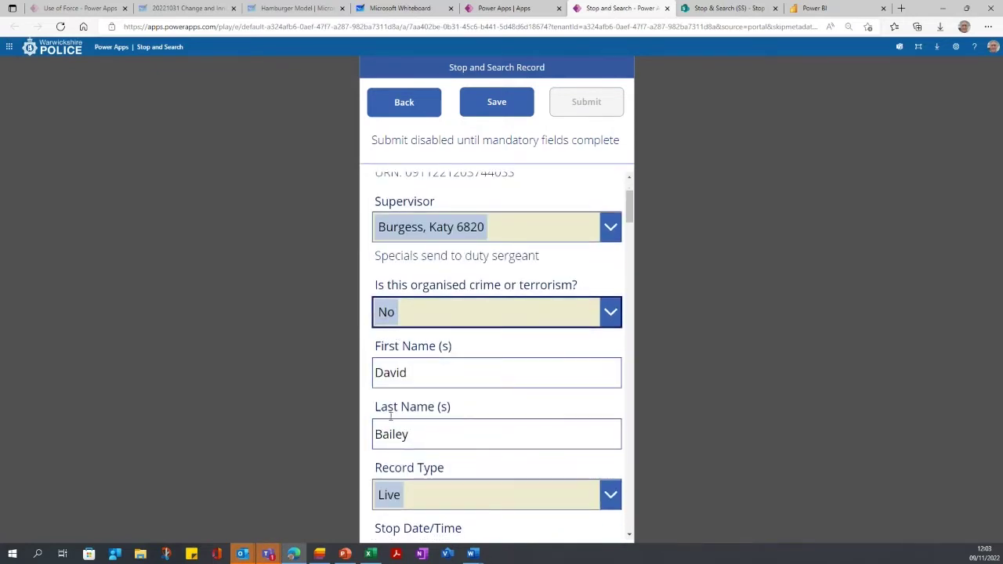
Set the stop time minutes to 05, making the stop time 12:05.
scroll(399, 423, "down", 1)
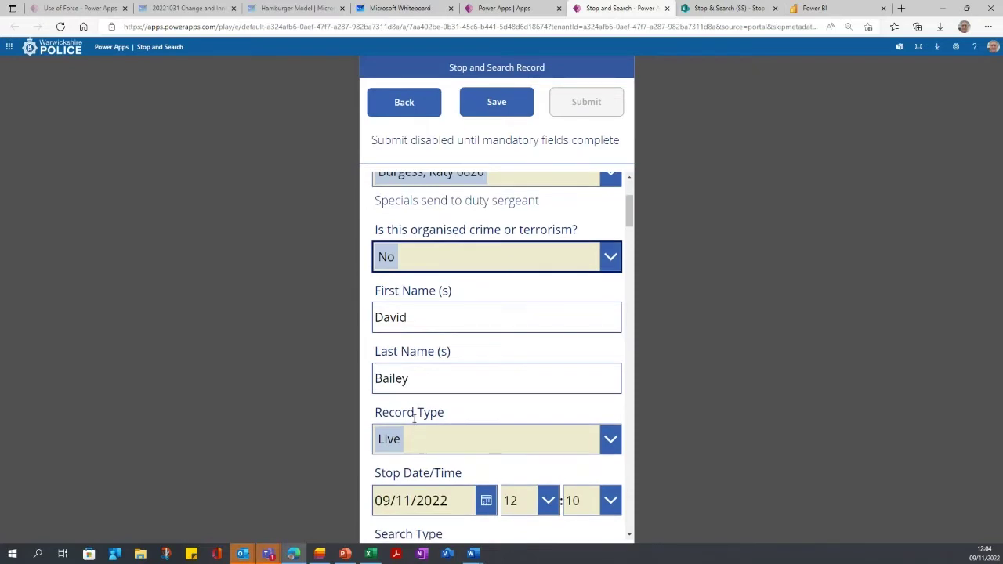
scroll(414, 419, "down", 1)
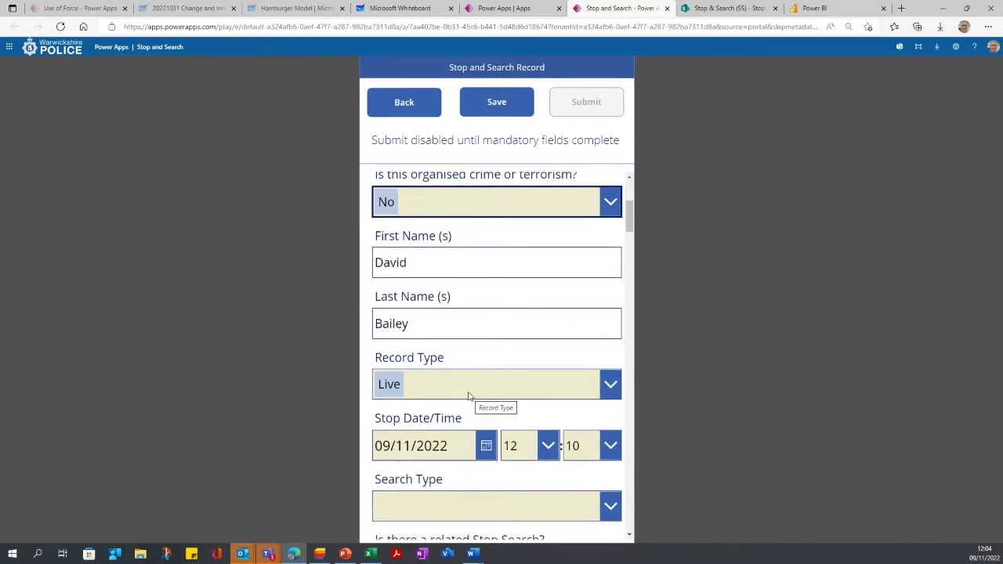
scroll(469, 396, "down", 1)
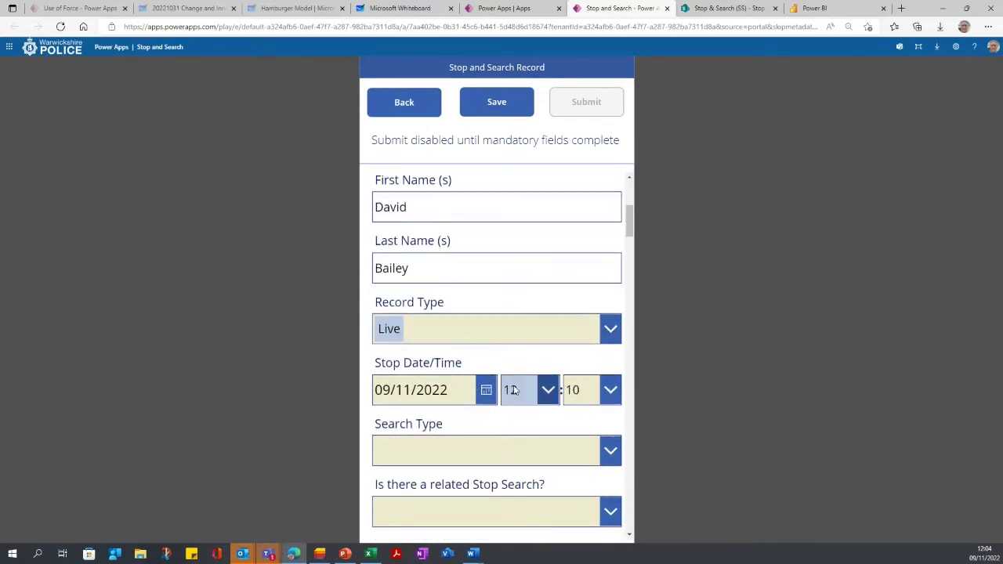
left_click(610, 396)
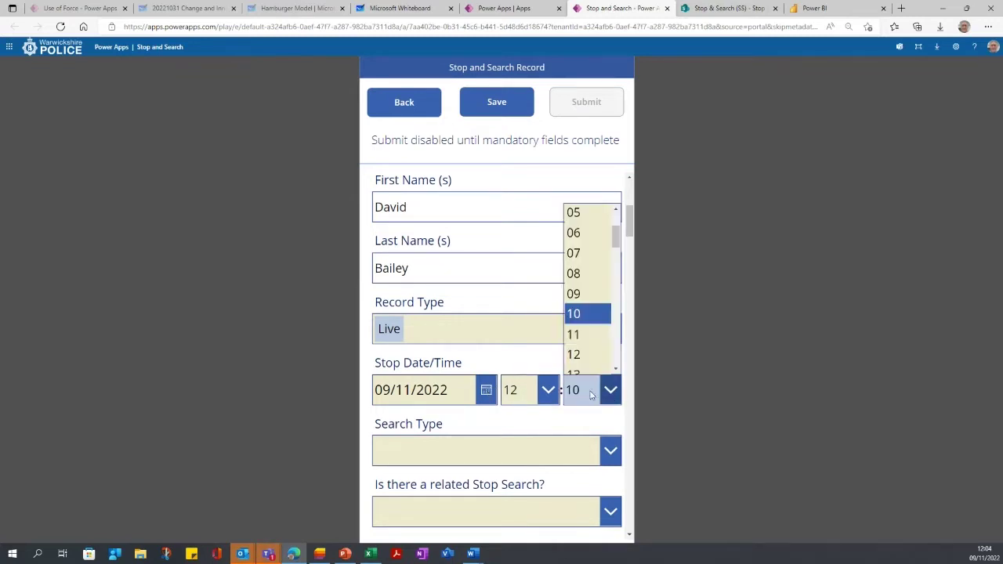
left_click(575, 216)
scroll(473, 447, "down", 1)
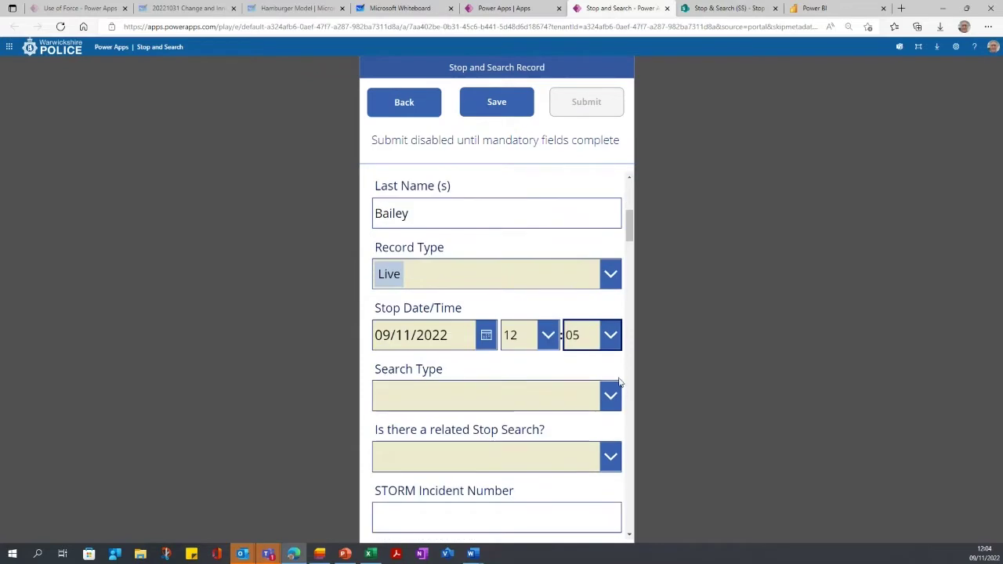
Set Search Type to Person Stop Search (Details Refused) and related stop search to No.
left_click(615, 396)
left_click(615, 396)
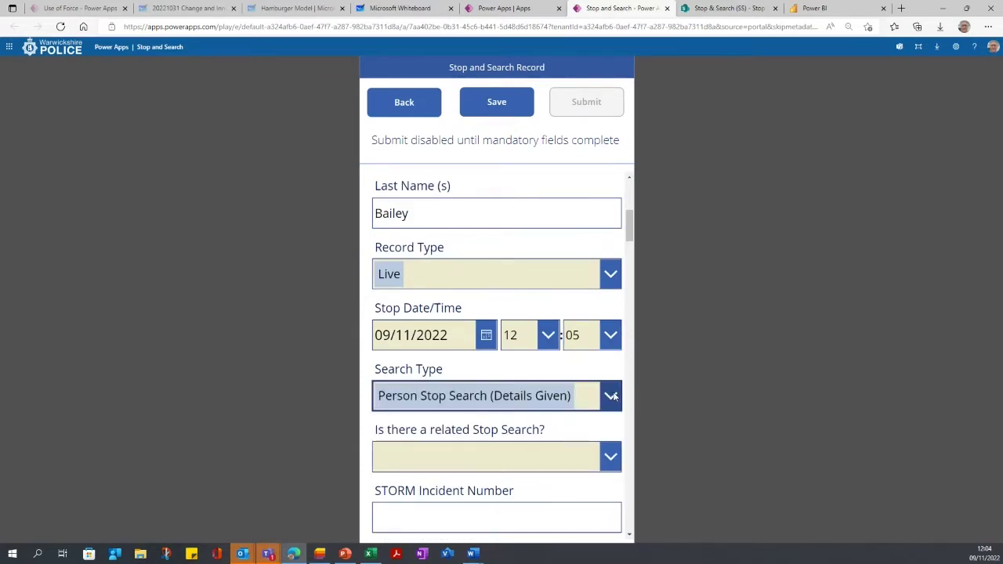
left_click(611, 397)
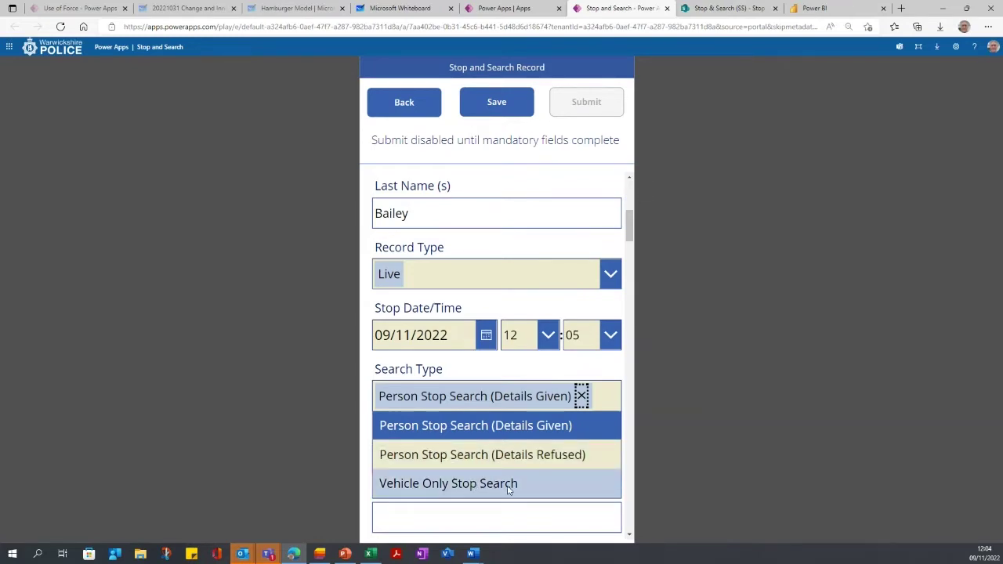
left_click(445, 456)
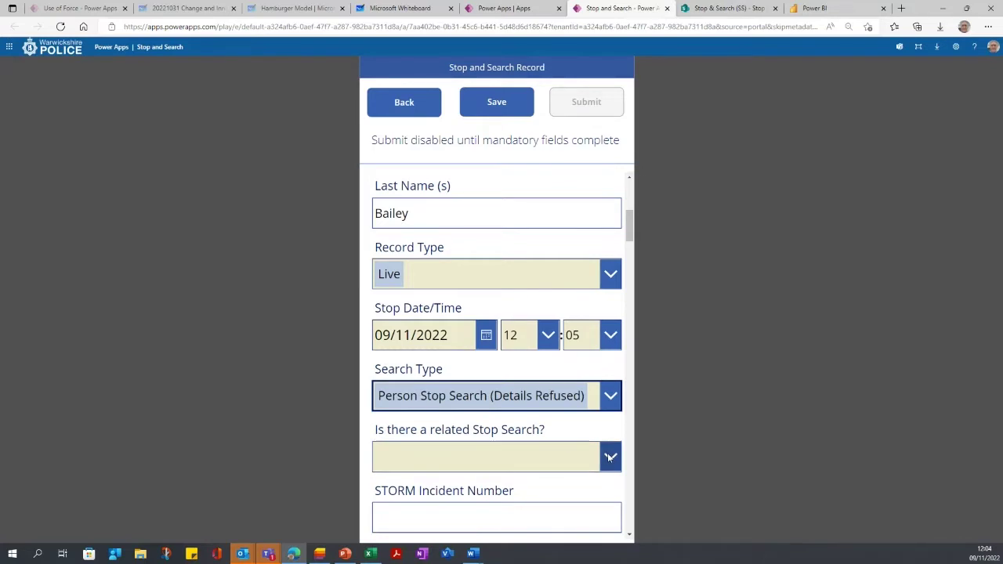
left_click(610, 458)
left_click(439, 483)
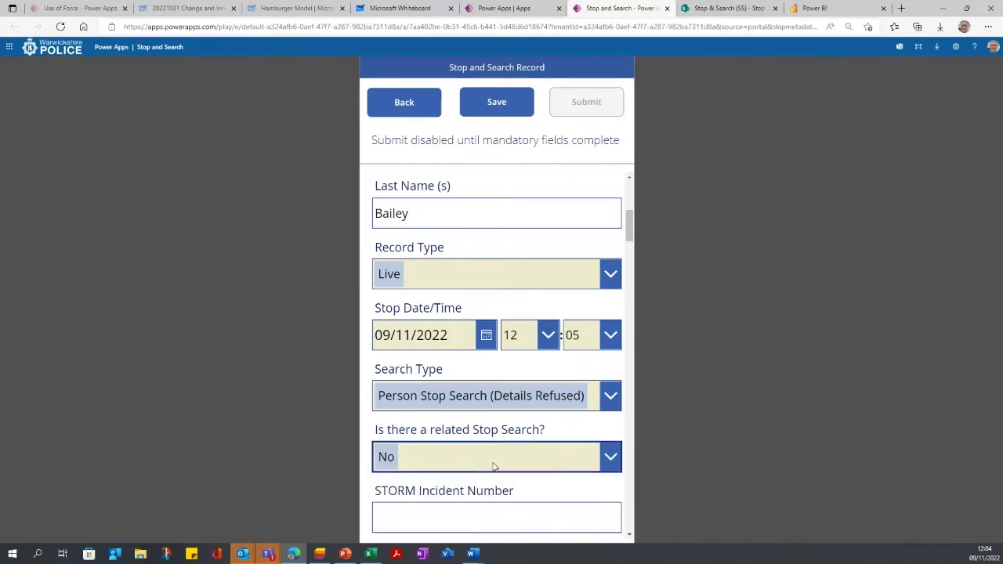
scroll(494, 467, "down", 2)
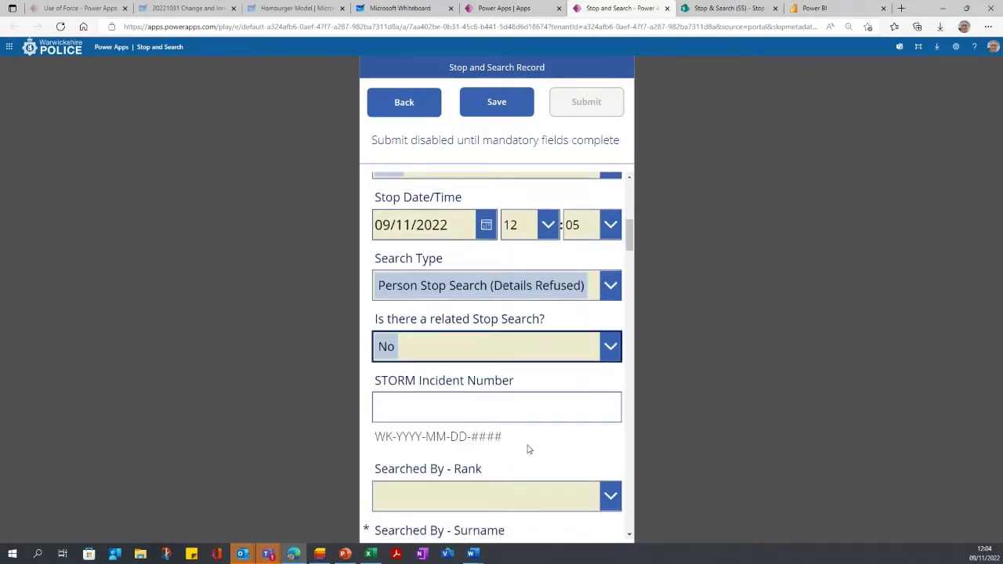
Set the searching officer's rank to Special Constable and enter the officer's surname.
scroll(529, 449, "down", 2)
scroll(435, 364, "down", 2)
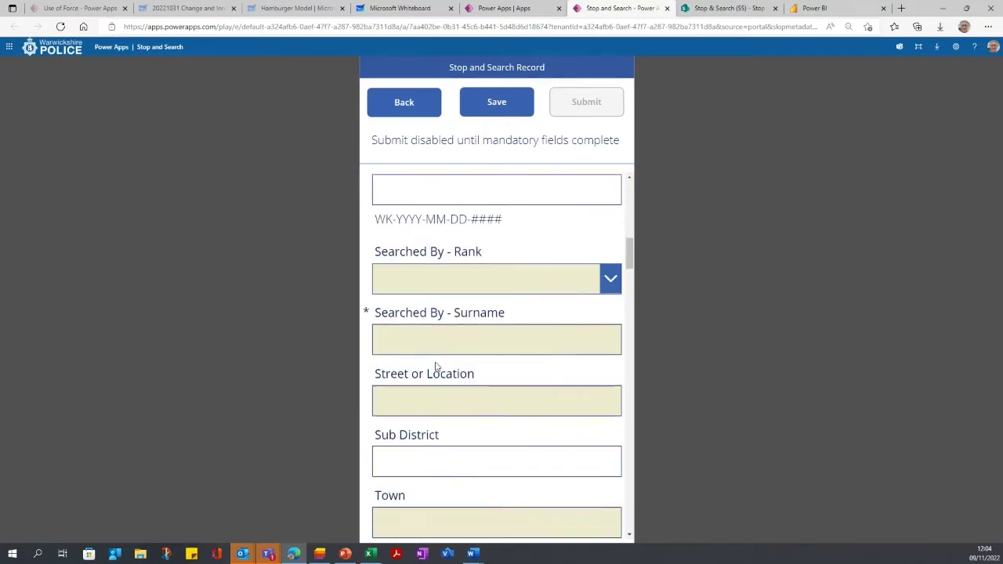
left_click(610, 278)
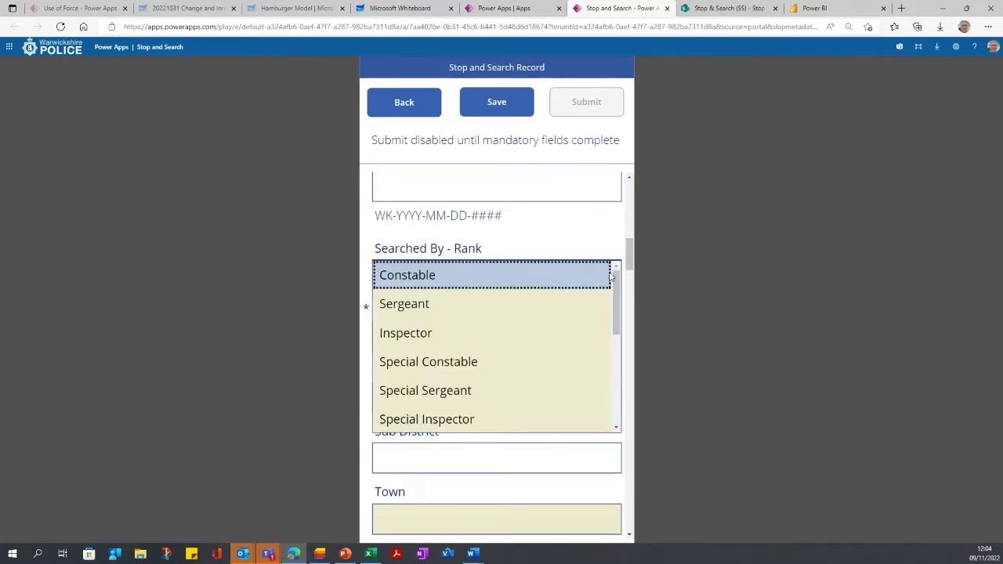
scroll(567, 374, "down", 1)
left_click(432, 317)
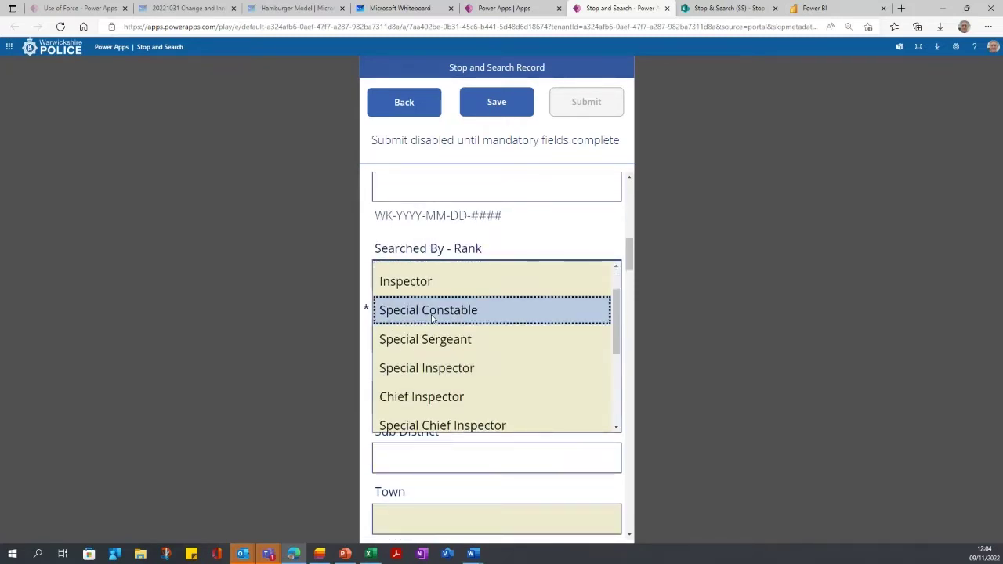
left_click(395, 338)
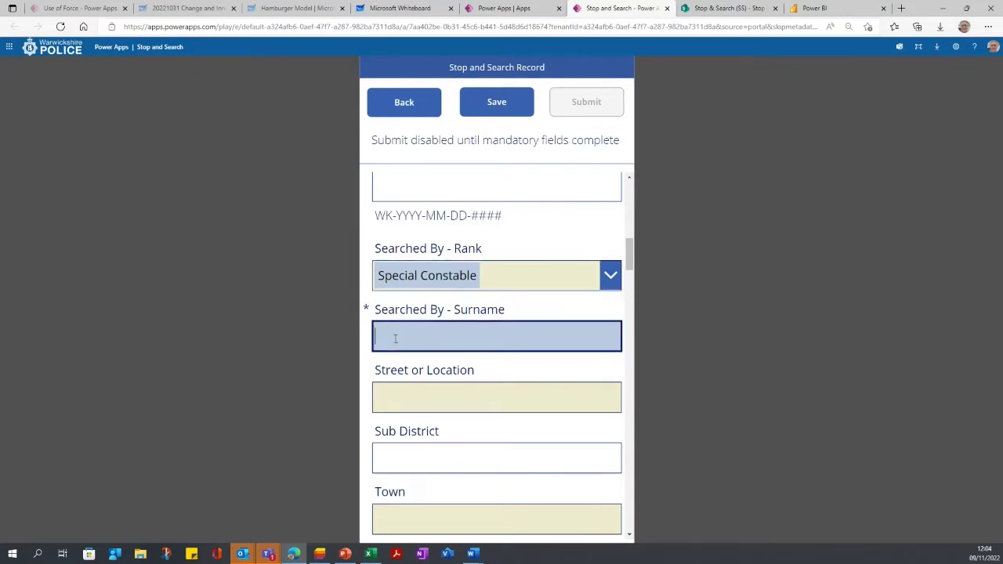
type("Horton")
Fill in the street of the stop and set the town to Warwick.
left_click(423, 393)
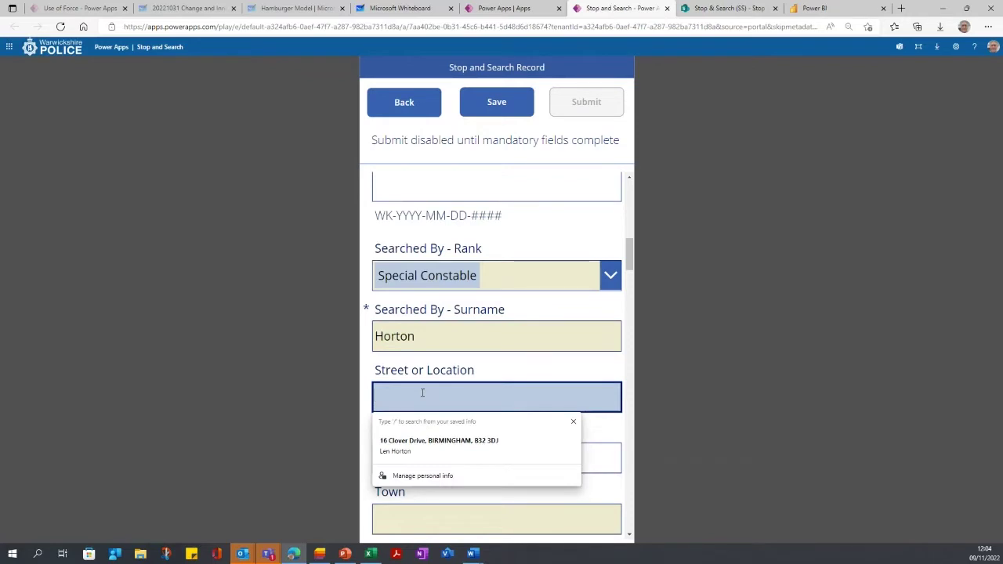
type("123 a")
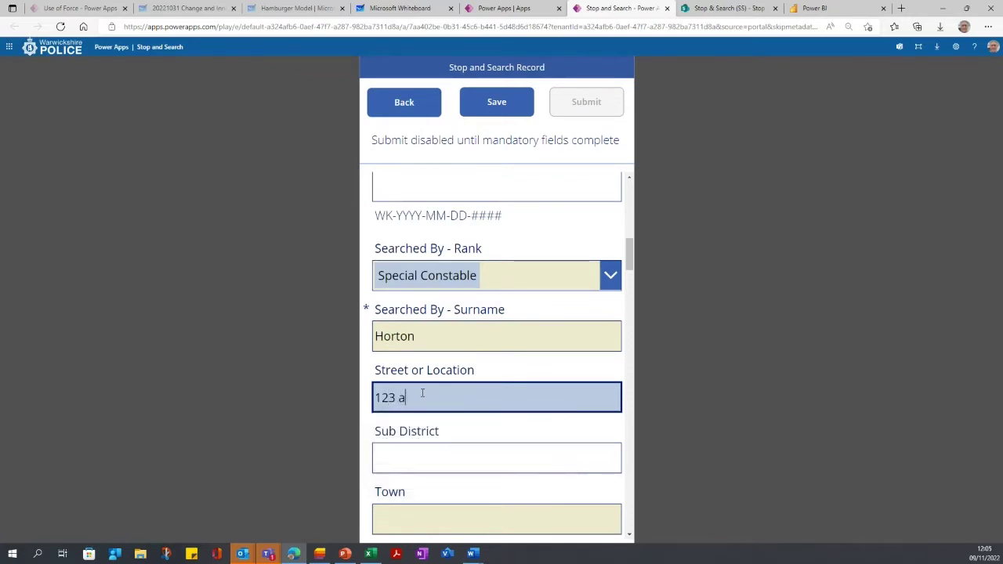
type("nywhere")
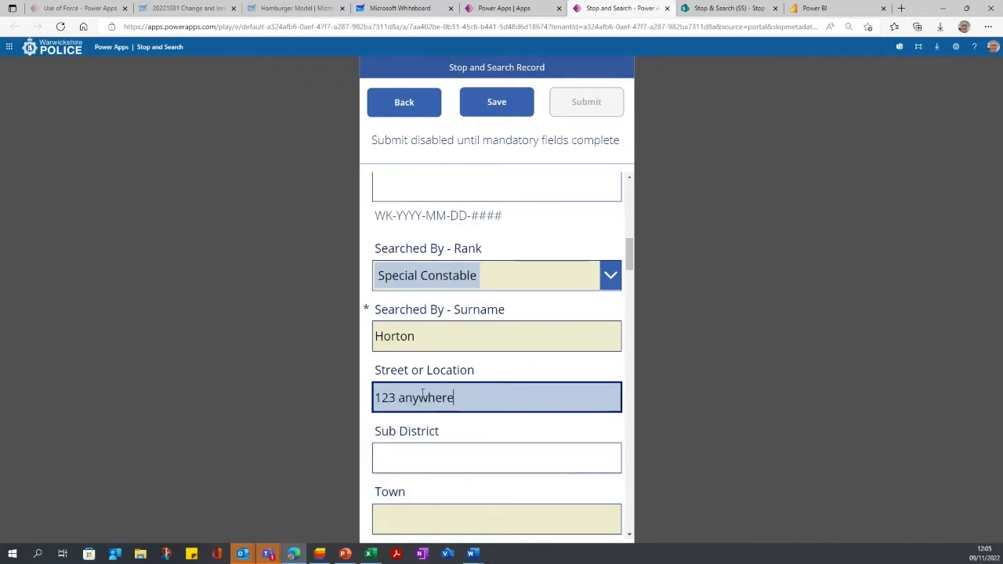
type(" street")
left_click(416, 513)
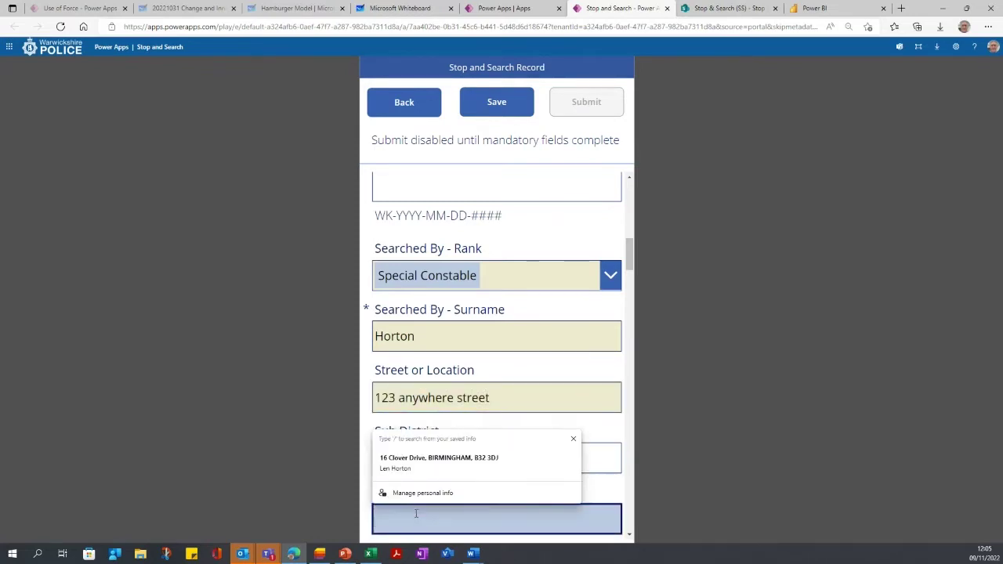
type("Warwick")
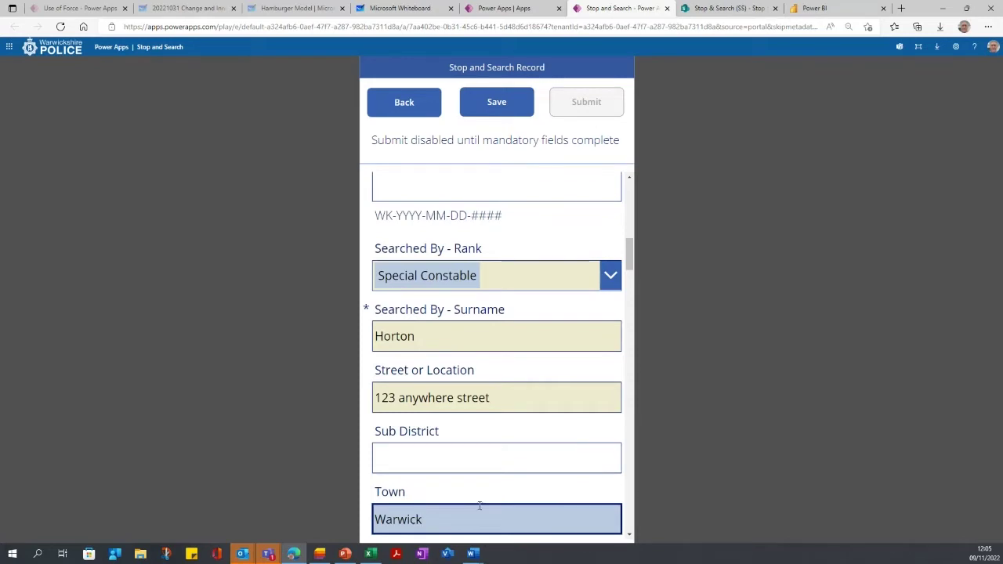
scroll(480, 506, "down", 4)
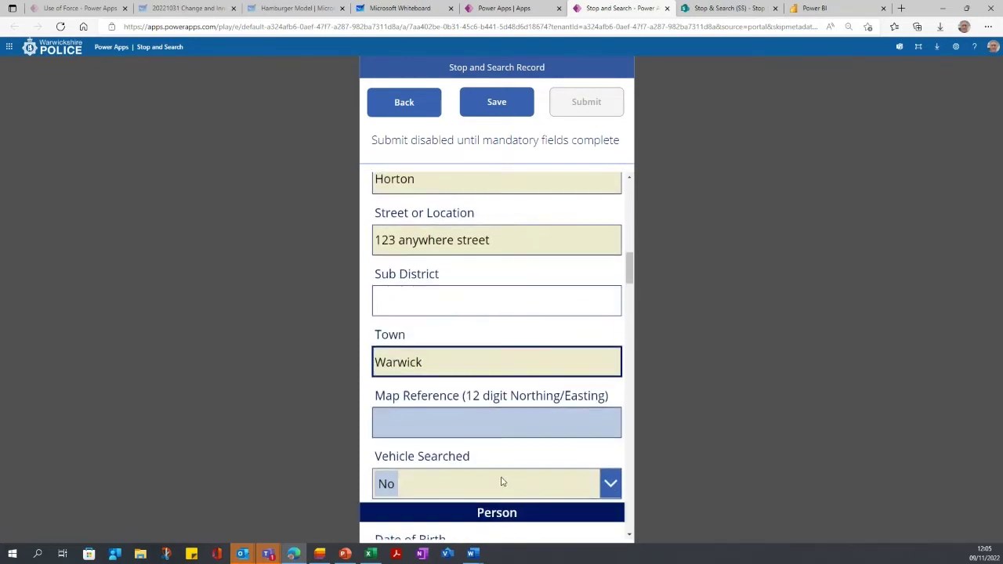
left_click(430, 307)
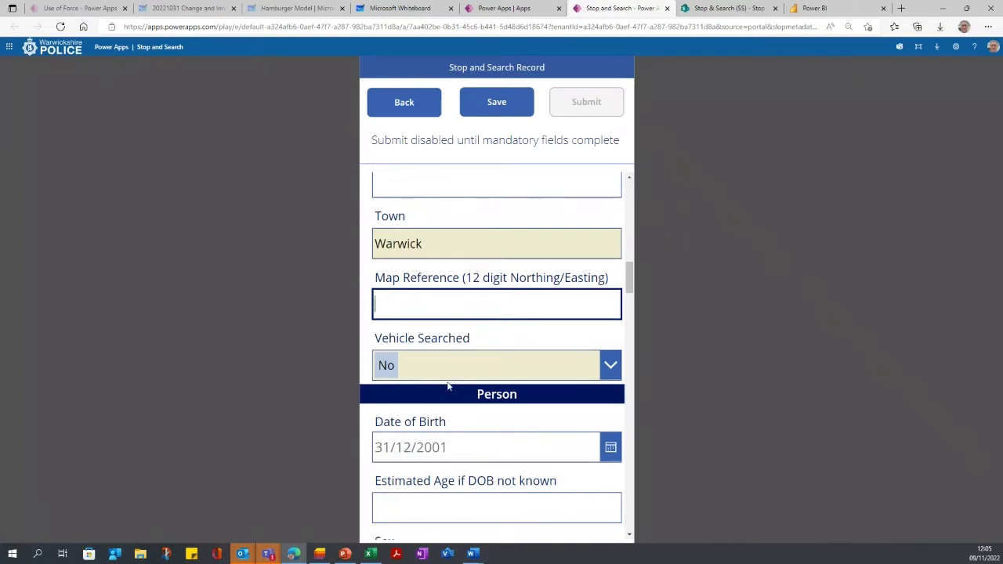
Show the Yes/No options of the Vehicle Searched dropdown.
left_click(610, 367)
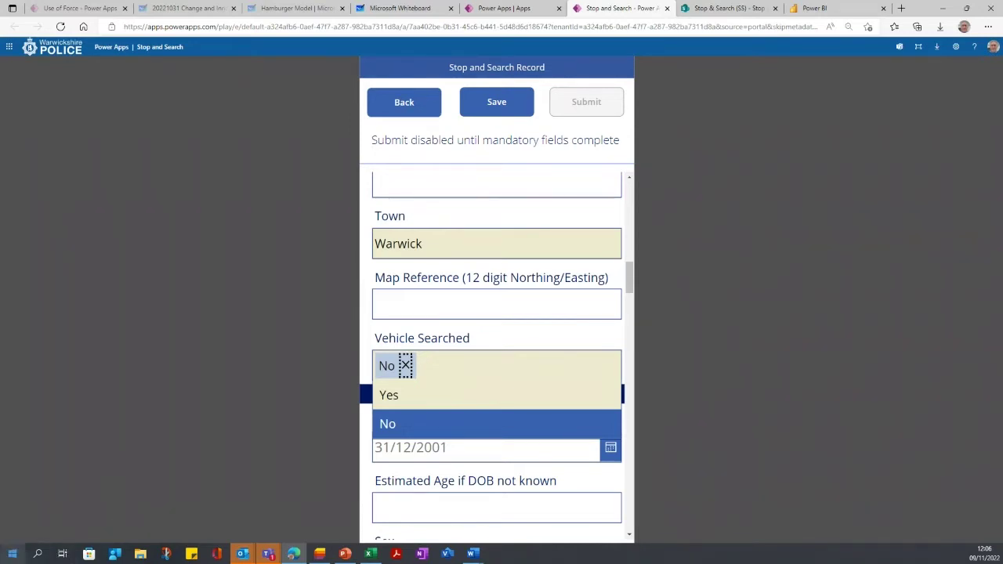
Reselect No as the Vehicle Searched answer.
left_click(385, 423)
left_click(610, 365)
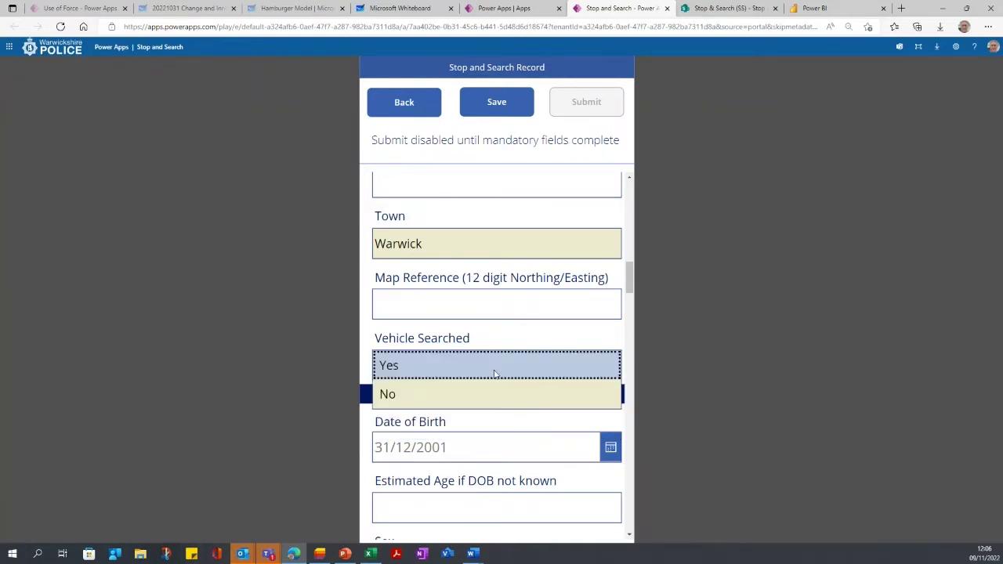
left_click(388, 395)
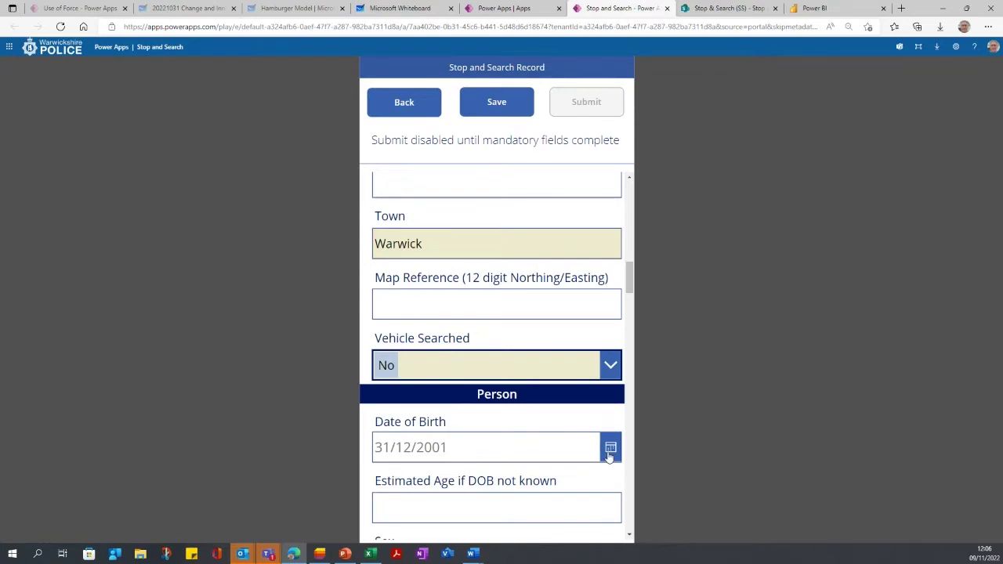
Browse the Date of Birth calendar to 2003 and 2005, keeping 31/12/2001 unchanged.
left_click(452, 449)
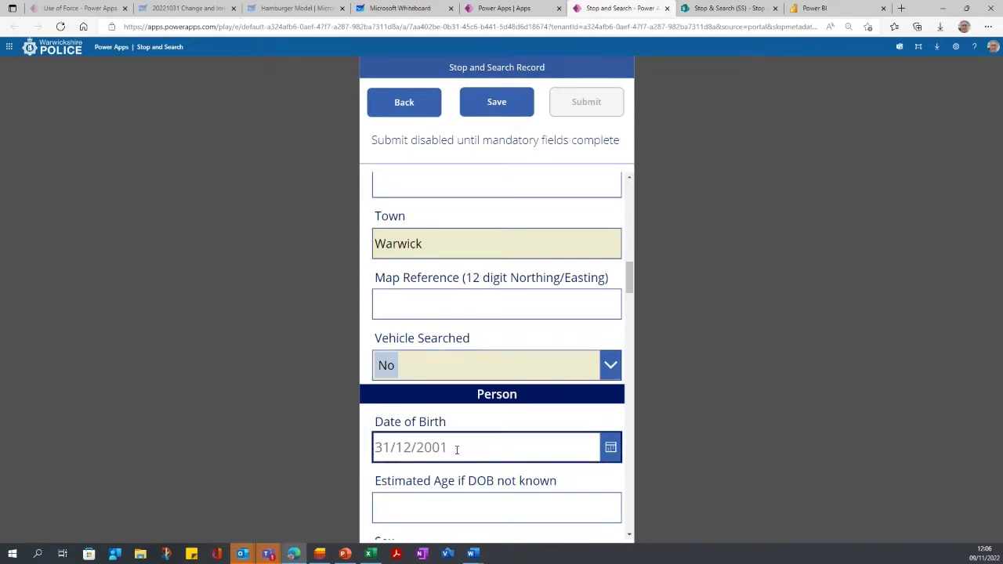
left_click(611, 451)
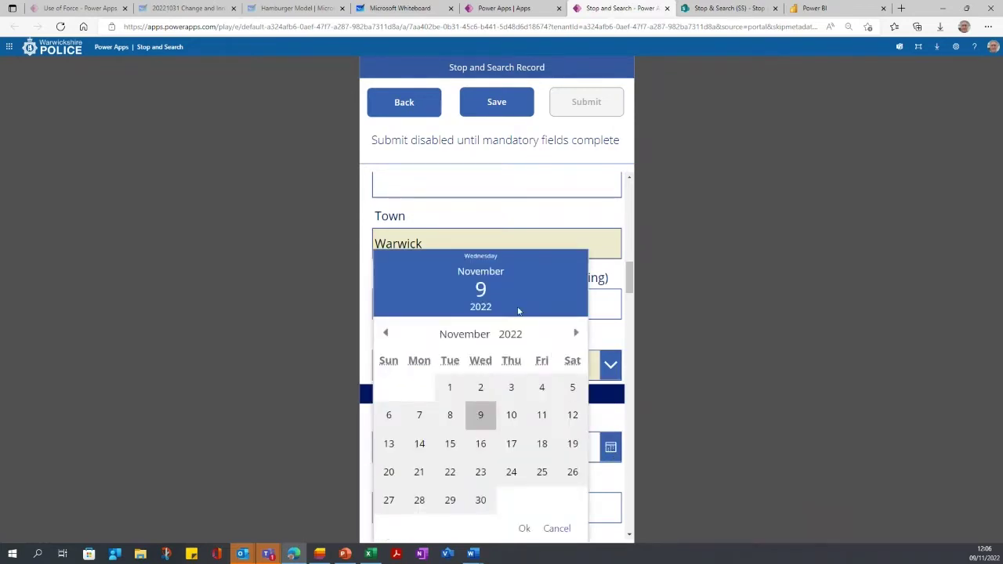
left_click(513, 337)
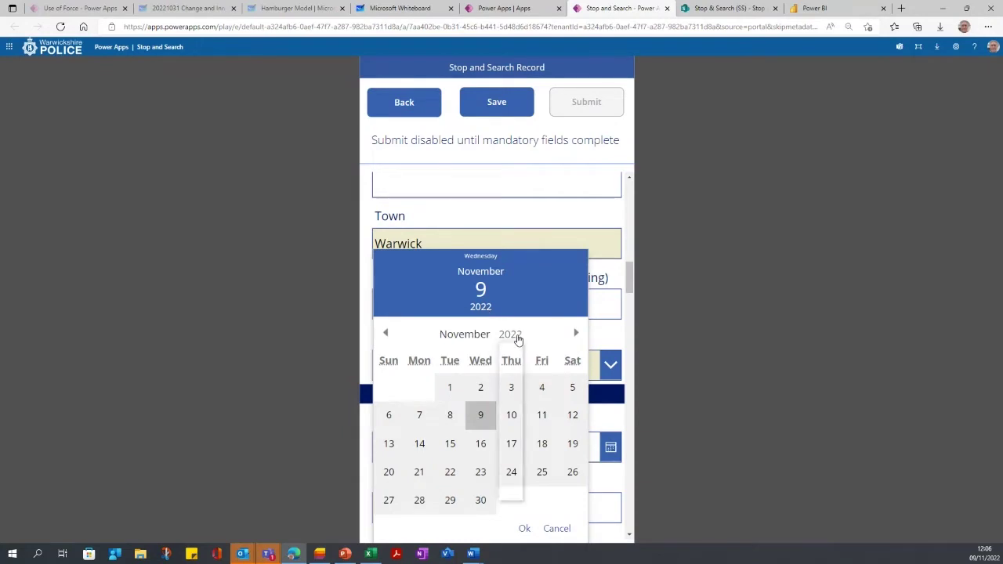
left_click(505, 349)
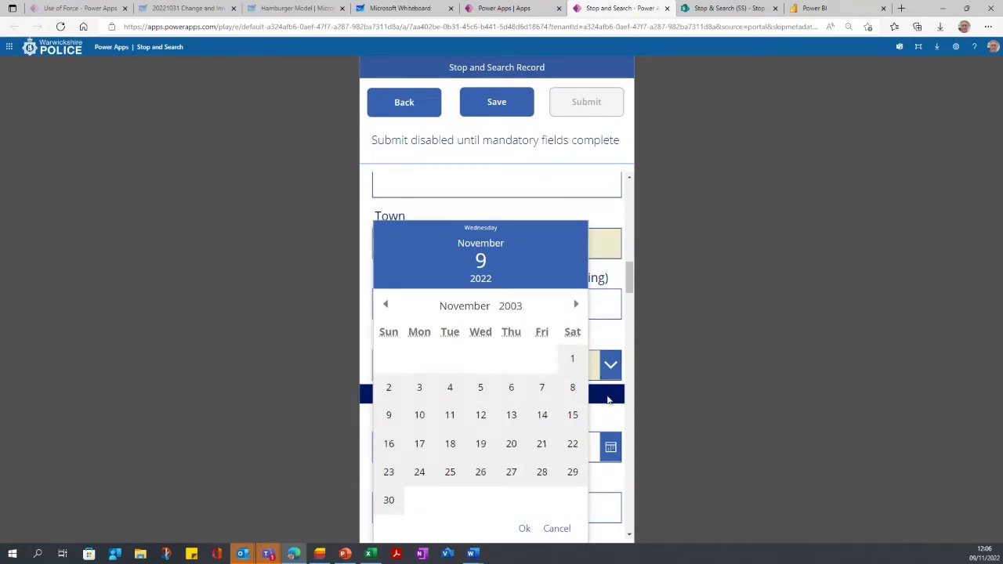
left_click(607, 399)
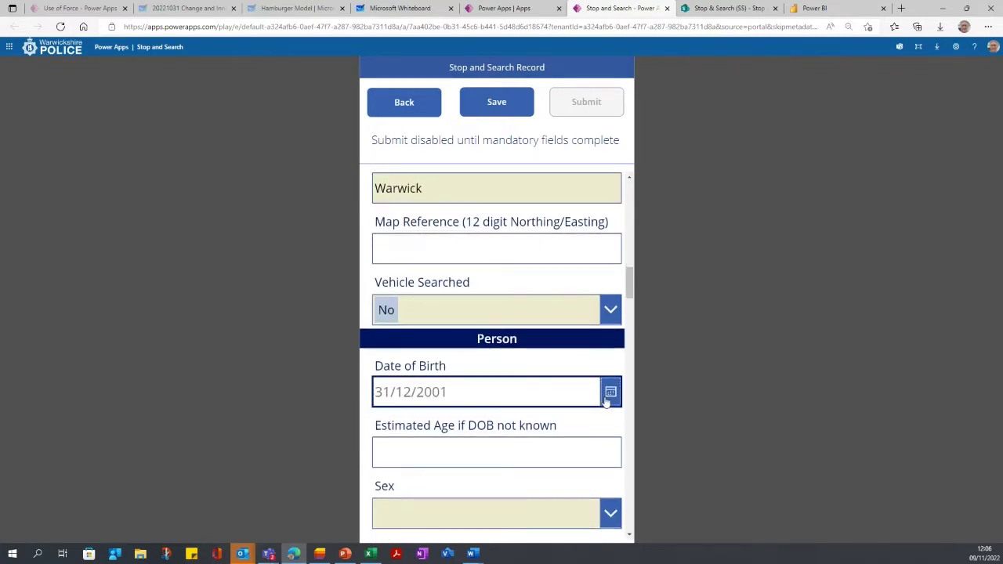
left_click(609, 396)
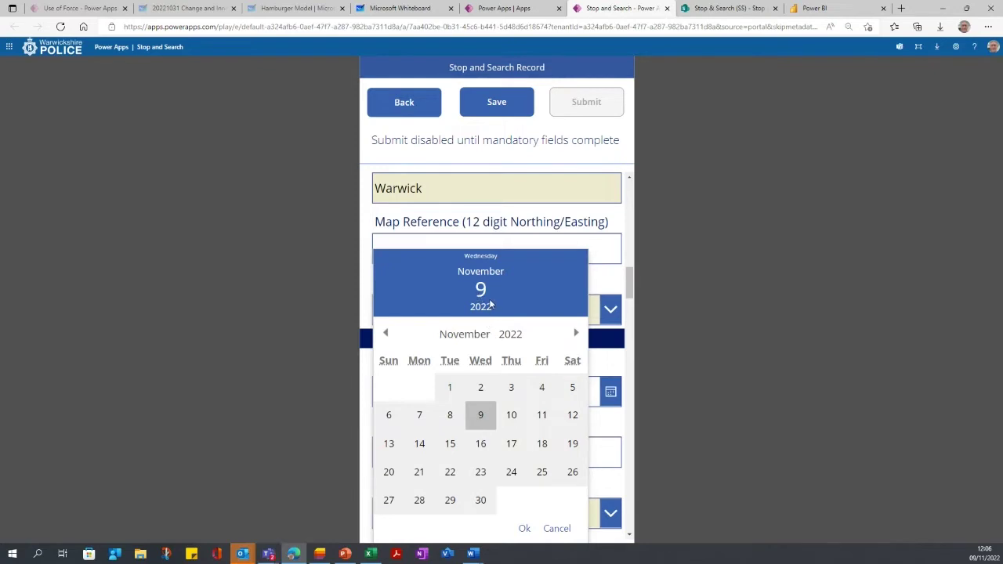
left_click(510, 334)
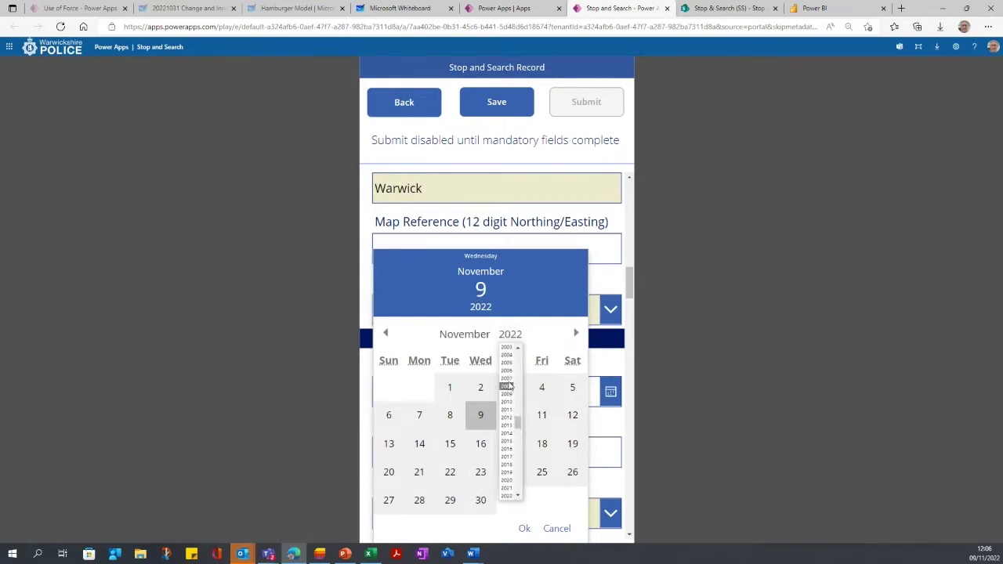
left_click(508, 363)
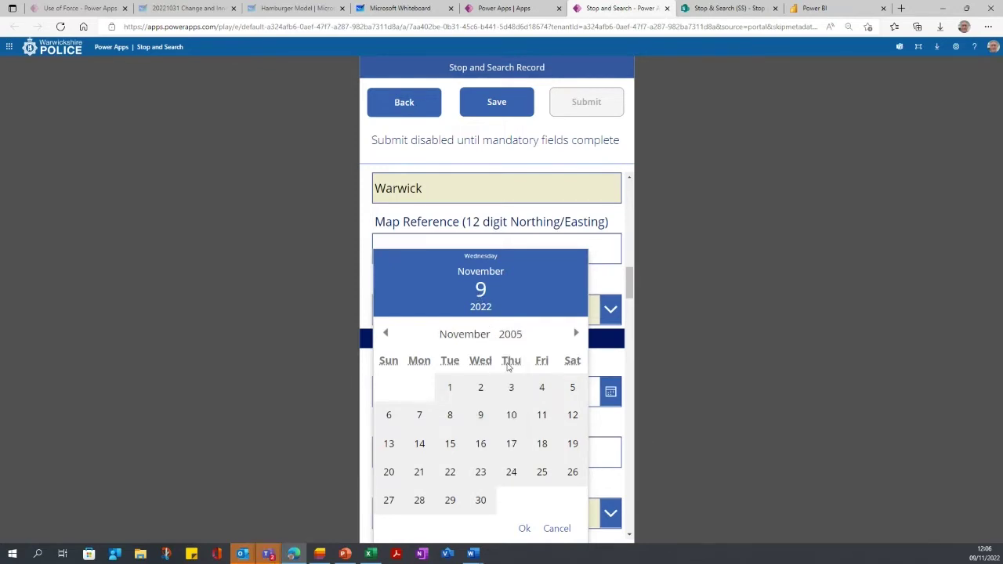
left_click(525, 525)
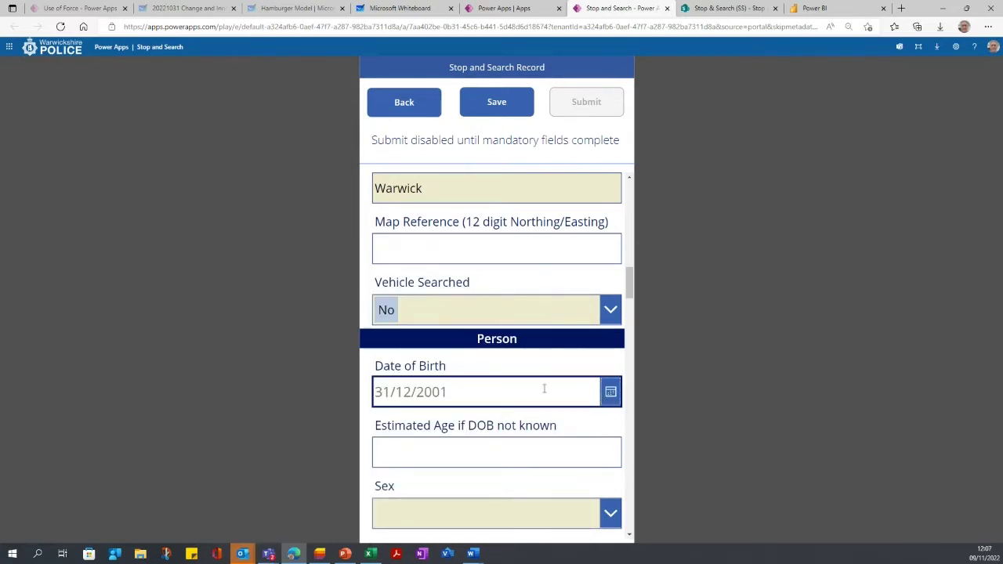
Pick 19 April 2006 as the date of birth, giving an estimated age of 16.
left_click(612, 399)
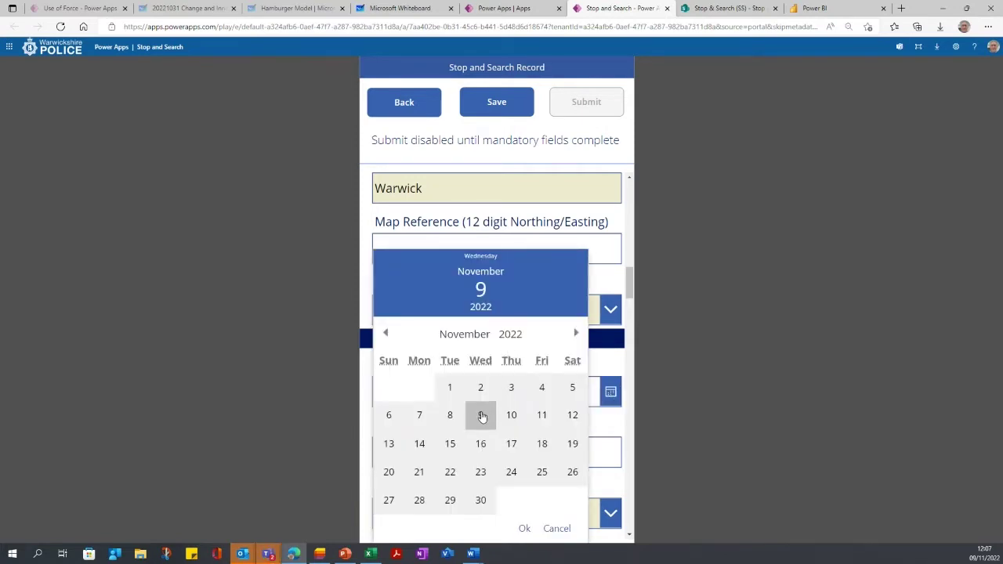
left_click(473, 337)
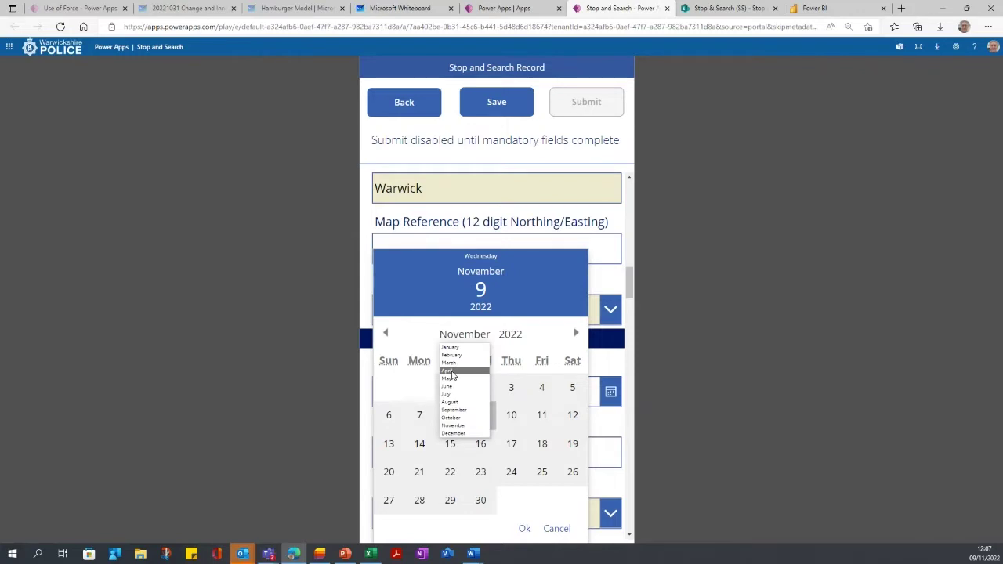
left_click(452, 372)
left_click(502, 337)
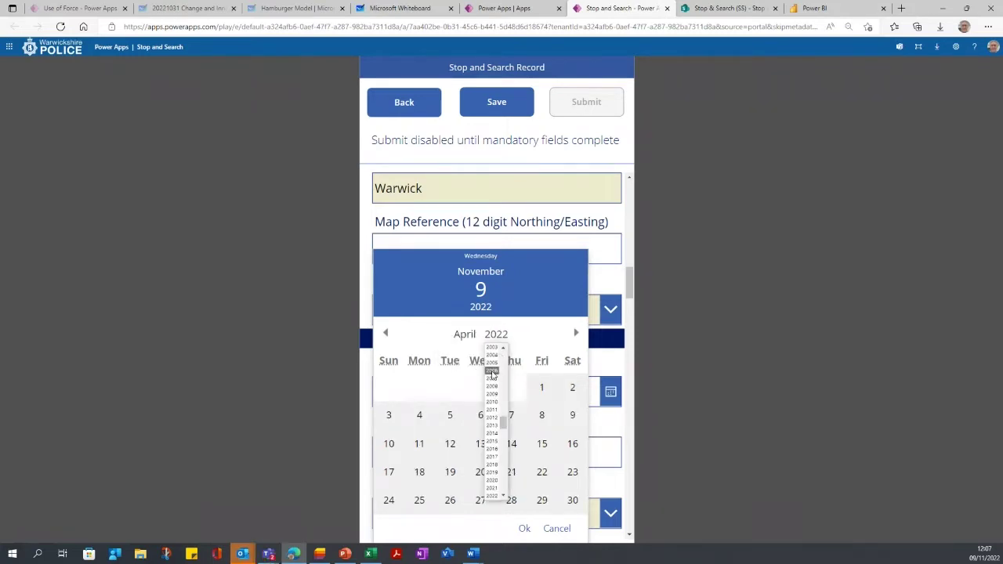
left_click(492, 374)
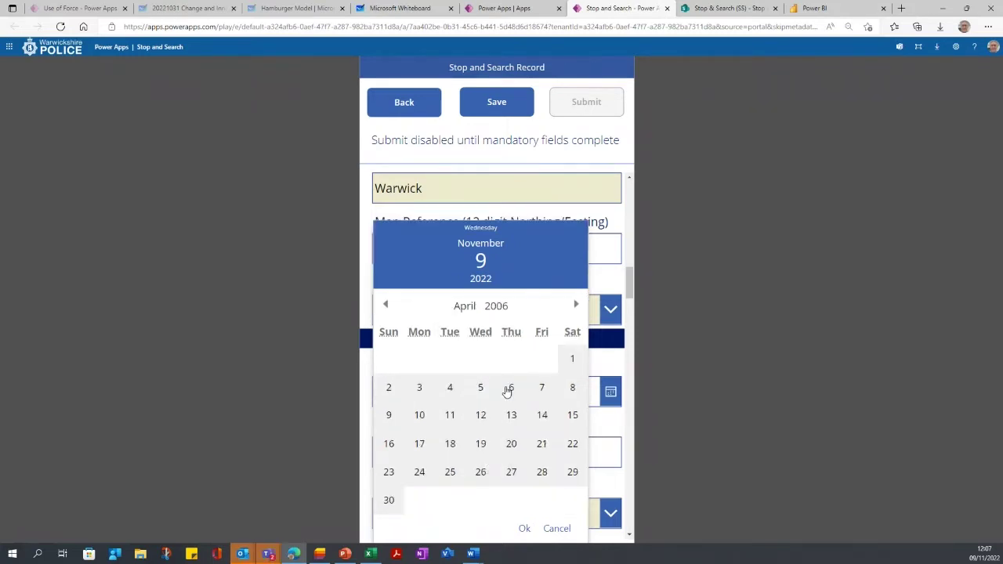
left_click(481, 443)
left_click(526, 530)
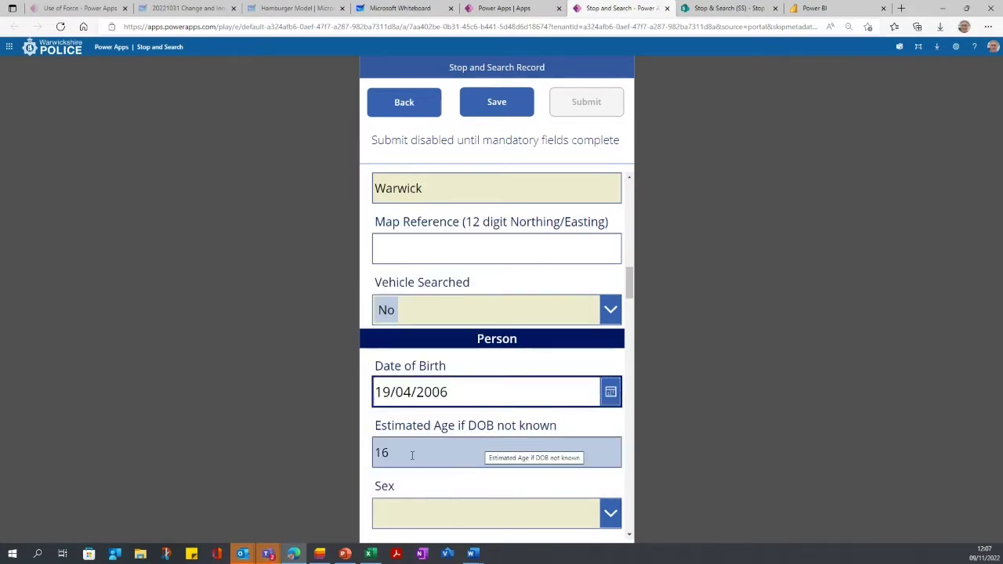
scroll(413, 453, "down", 1)
scroll(415, 407, "down", 1)
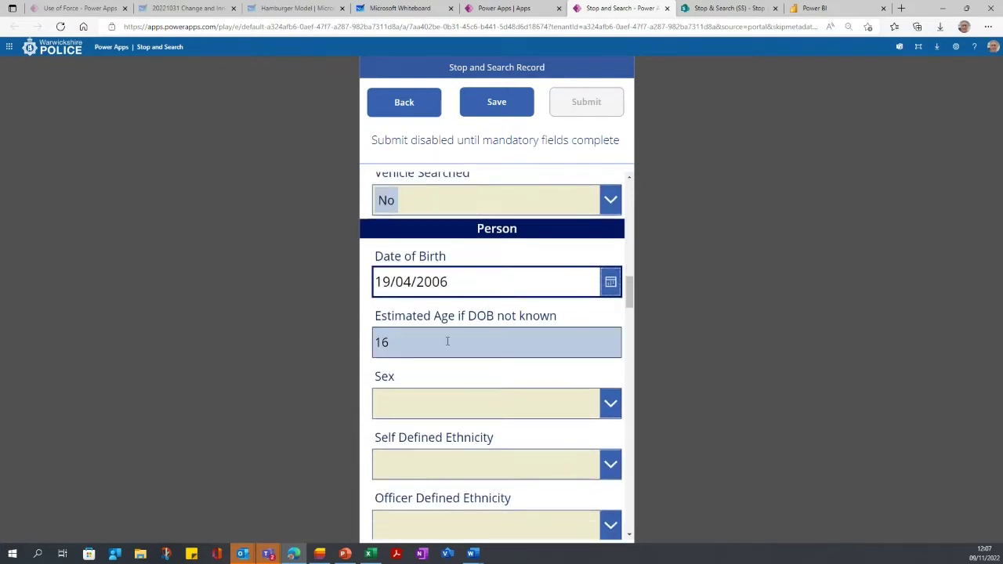
Set Sex to Male and Self Defined Ethnicity to W1 White British.
left_click(594, 405)
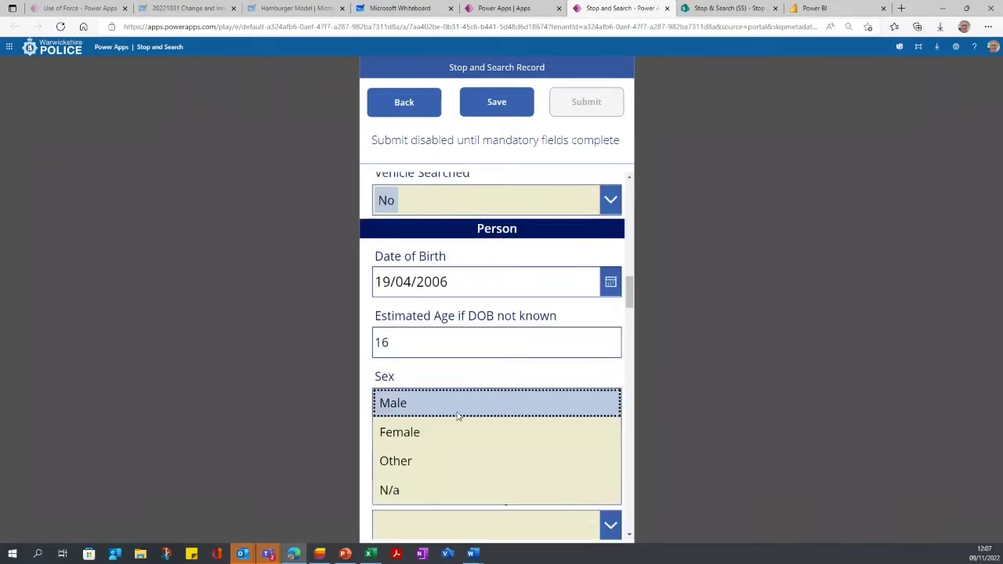
left_click(396, 405)
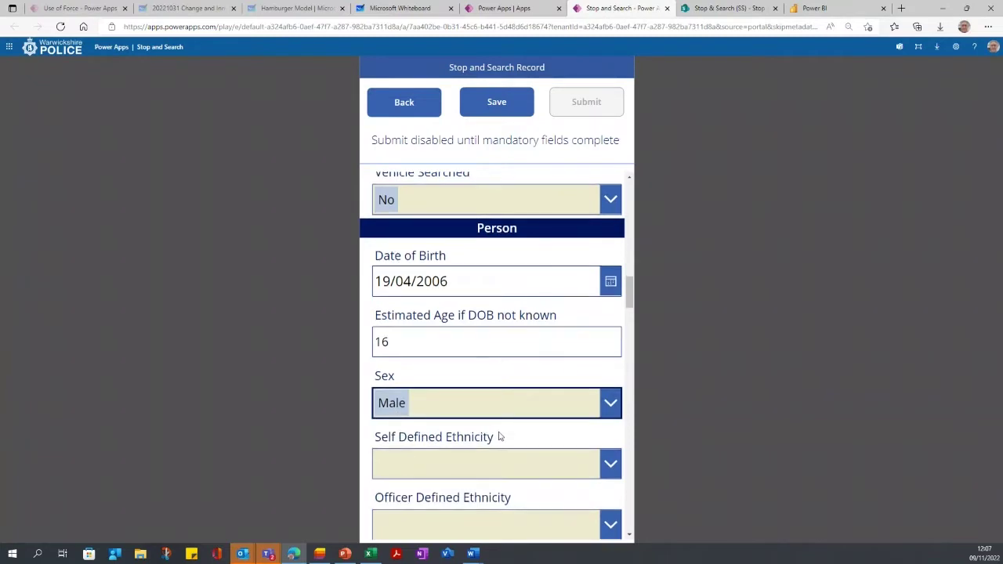
scroll(549, 402, "down", 1)
left_click(610, 409)
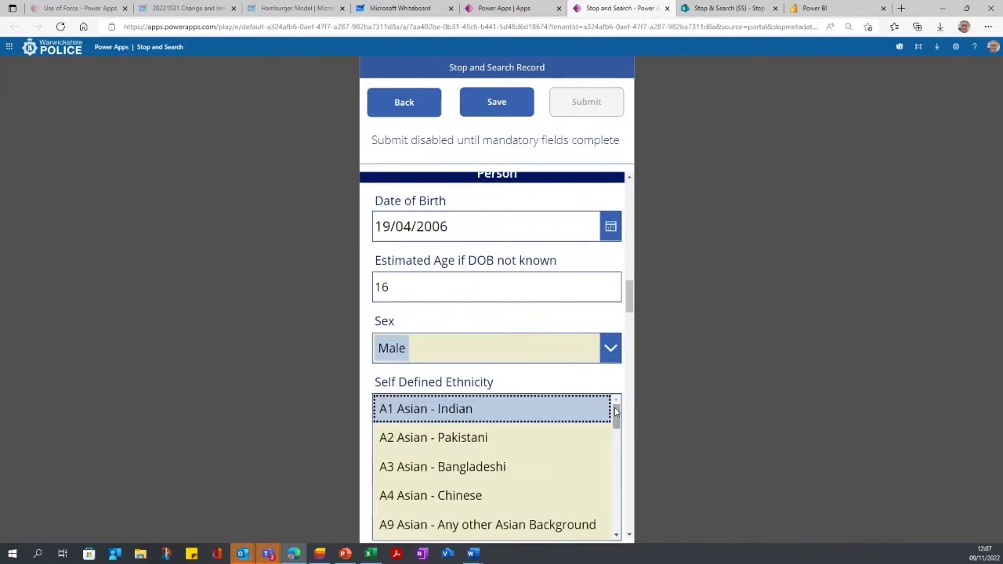
scroll(476, 453, "down", 3)
scroll(476, 454, "down", 5)
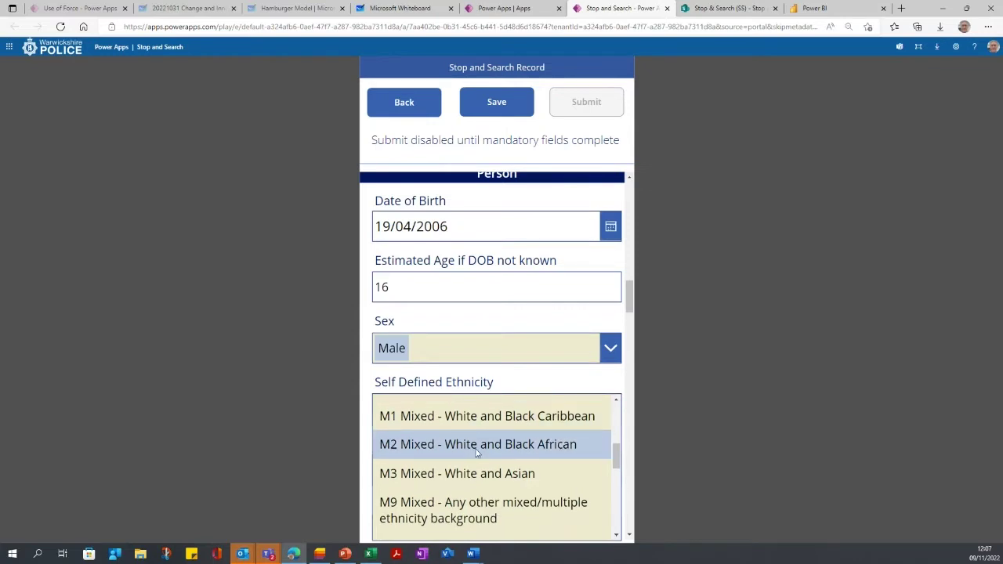
scroll(464, 452, "down", 1)
scroll(482, 478, "up", 1)
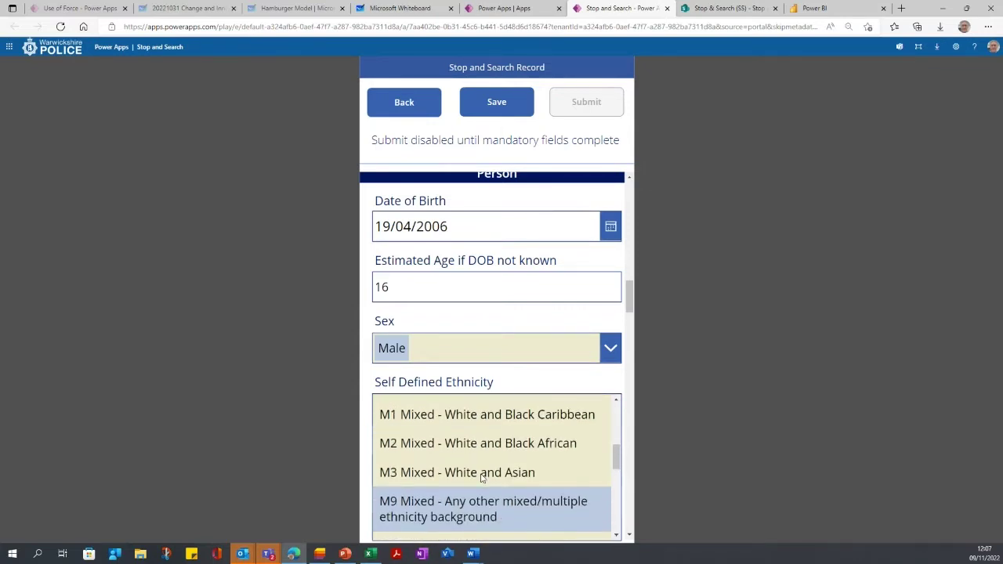
scroll(479, 449, "down", 4)
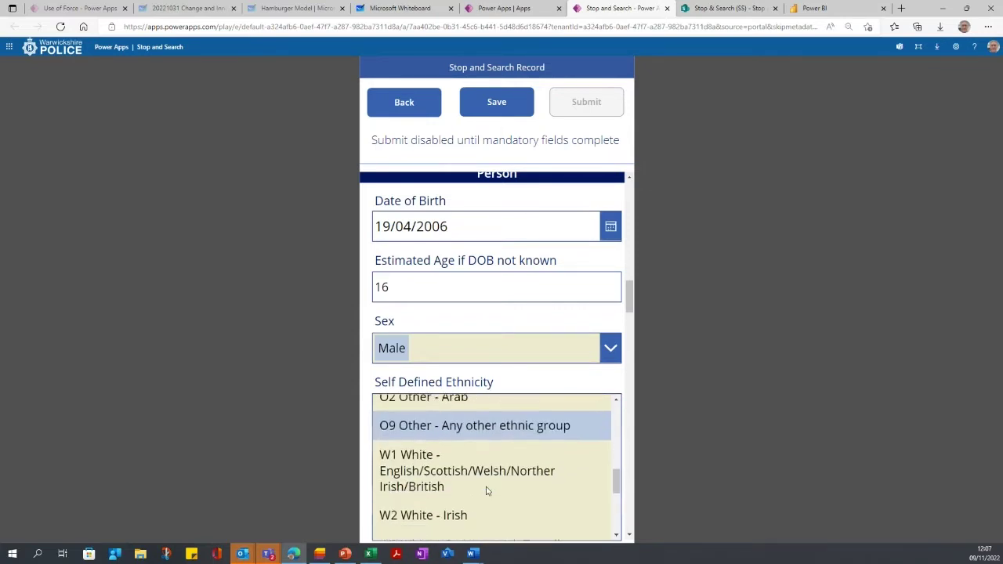
left_click(443, 474)
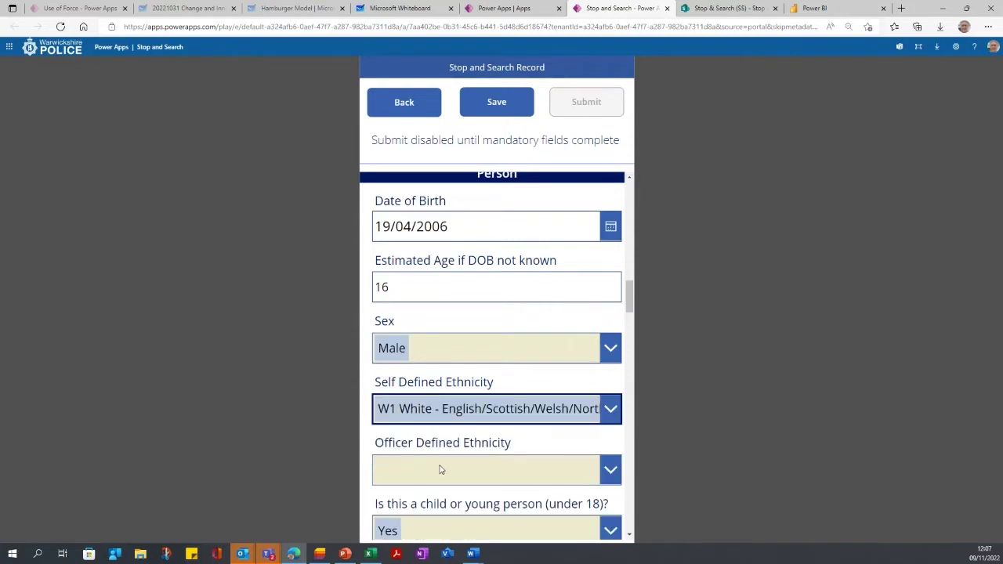
Set Officer Defined Ethnicity to White / North European.
left_click(609, 472)
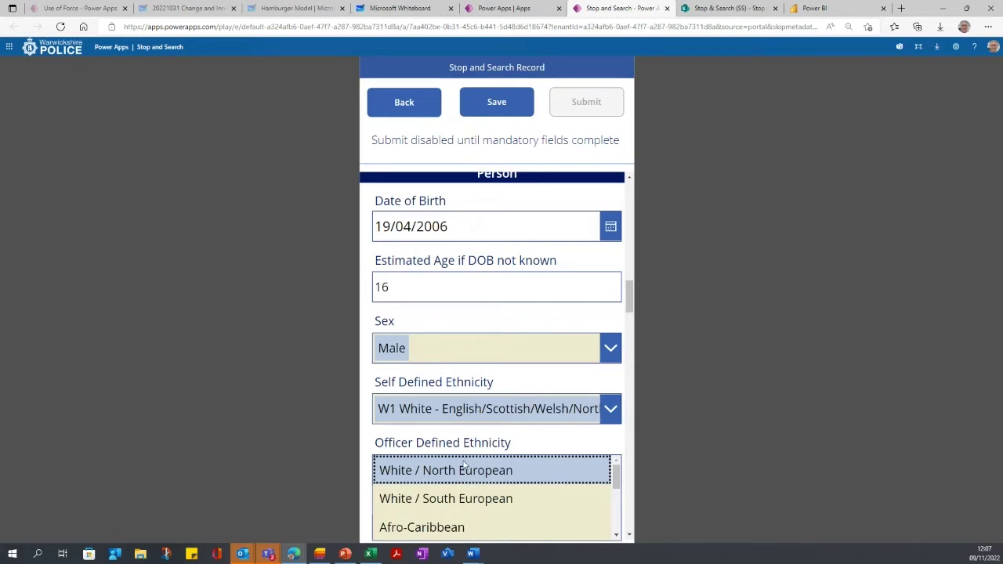
scroll(502, 471, "down", 1)
scroll(490, 478, "up", 1)
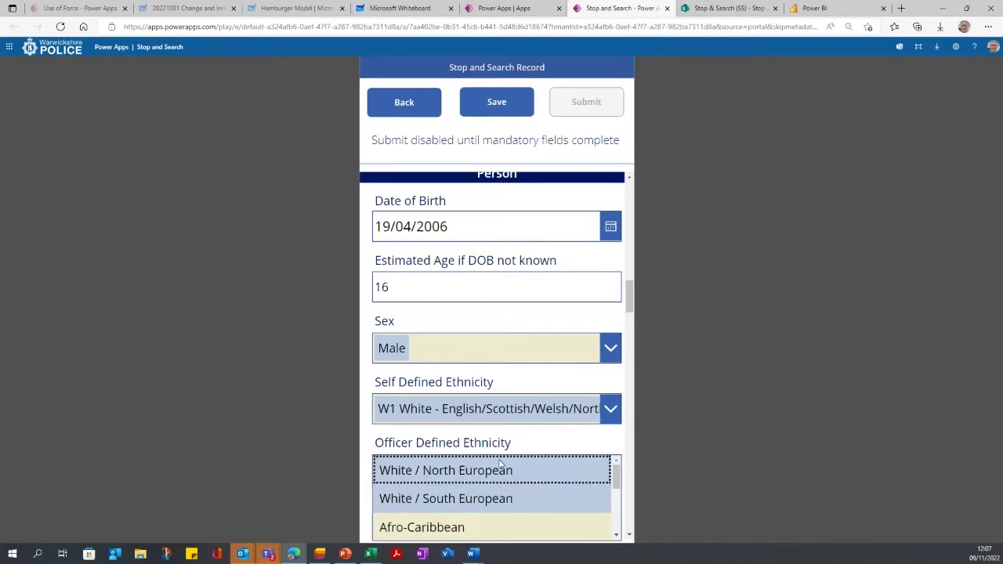
left_click(484, 473)
scroll(573, 476, "down", 3)
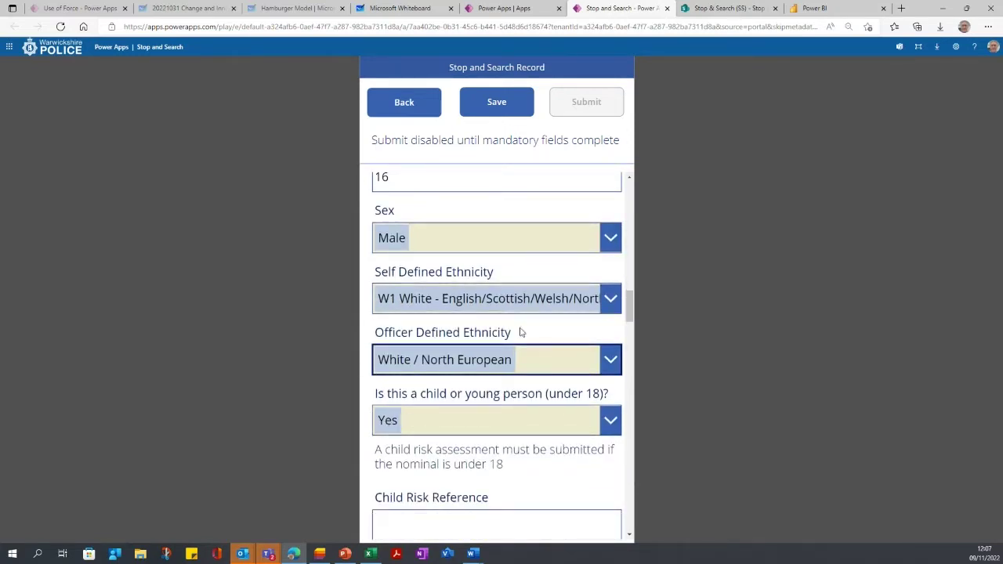
scroll(503, 435, "down", 1)
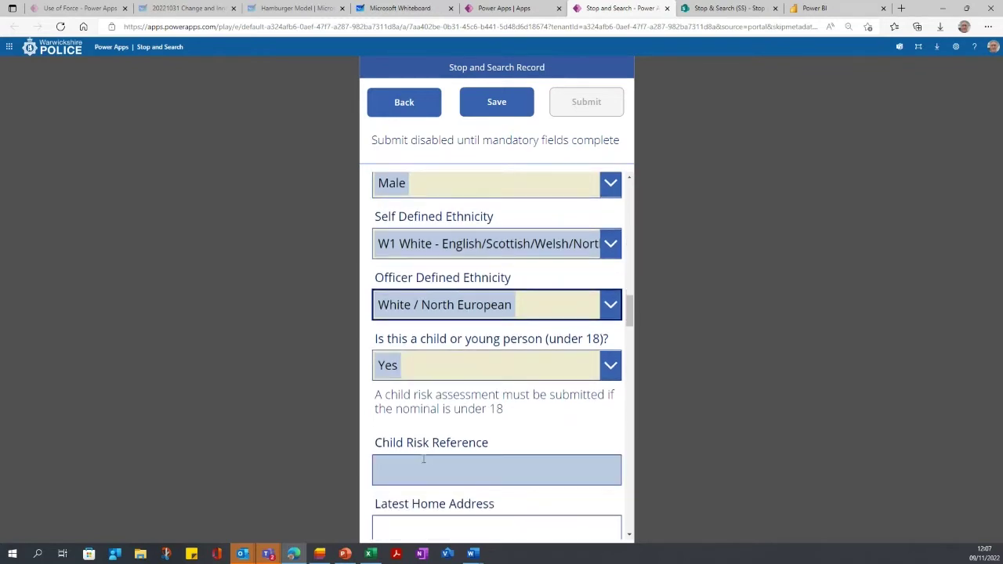
Skip past Child Risk Reference and Latest Home Address, then answer Yes to living outside Warwickshire.
scroll(408, 392, "down", 2)
left_click(390, 360)
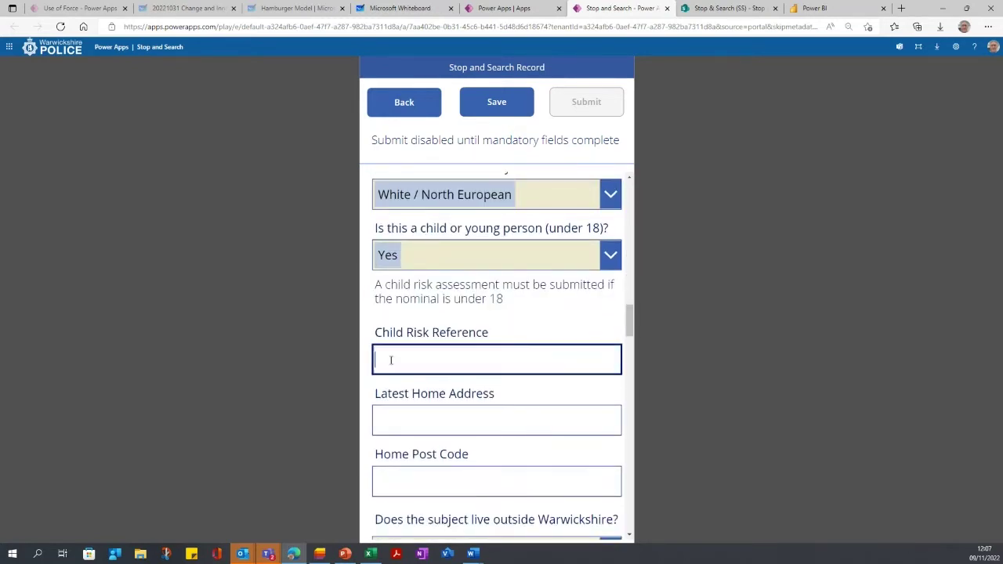
left_click(391, 418)
left_click(586, 419)
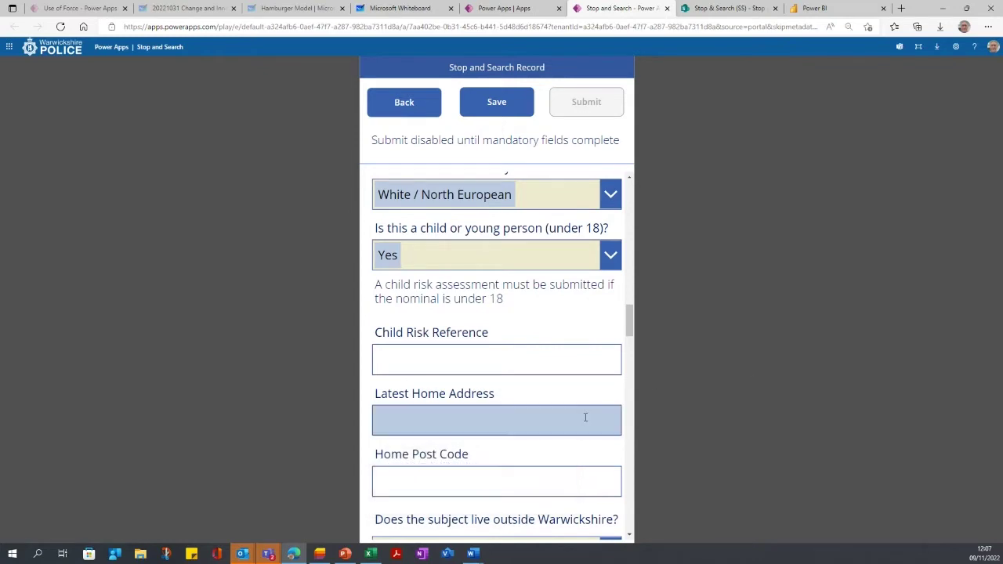
scroll(587, 417, "down", 1)
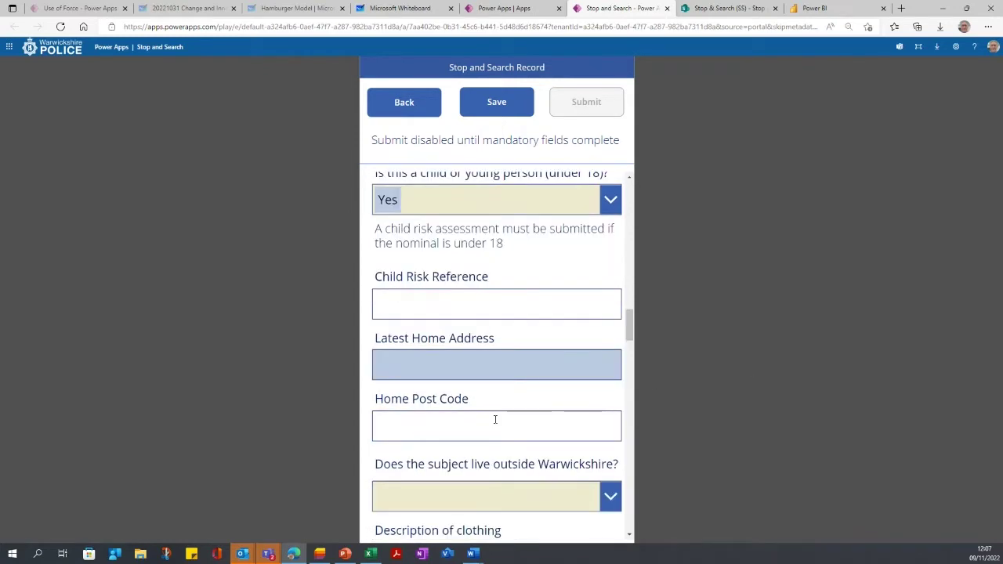
scroll(475, 406, "down", 1)
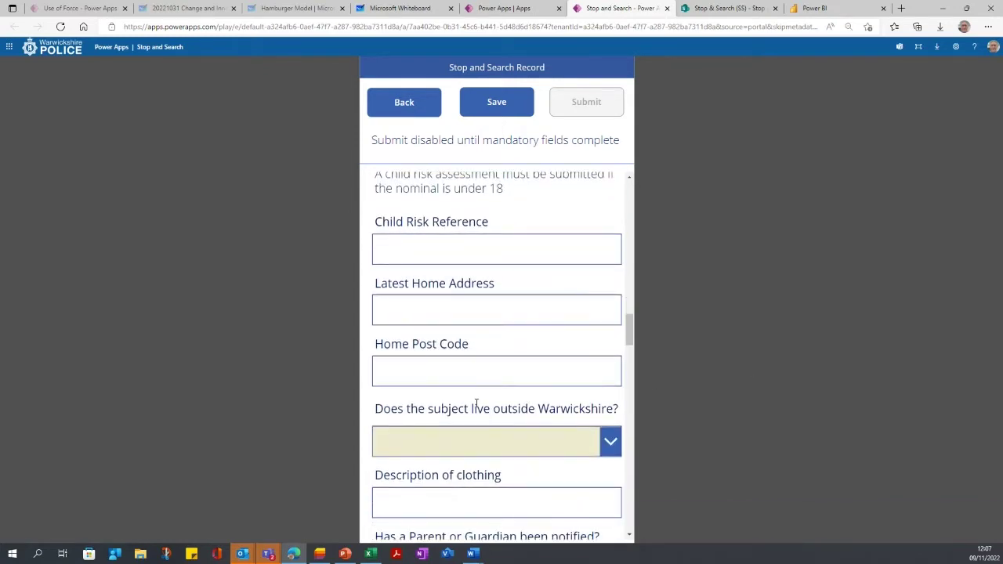
scroll(477, 405, "down", 1)
left_click(612, 385)
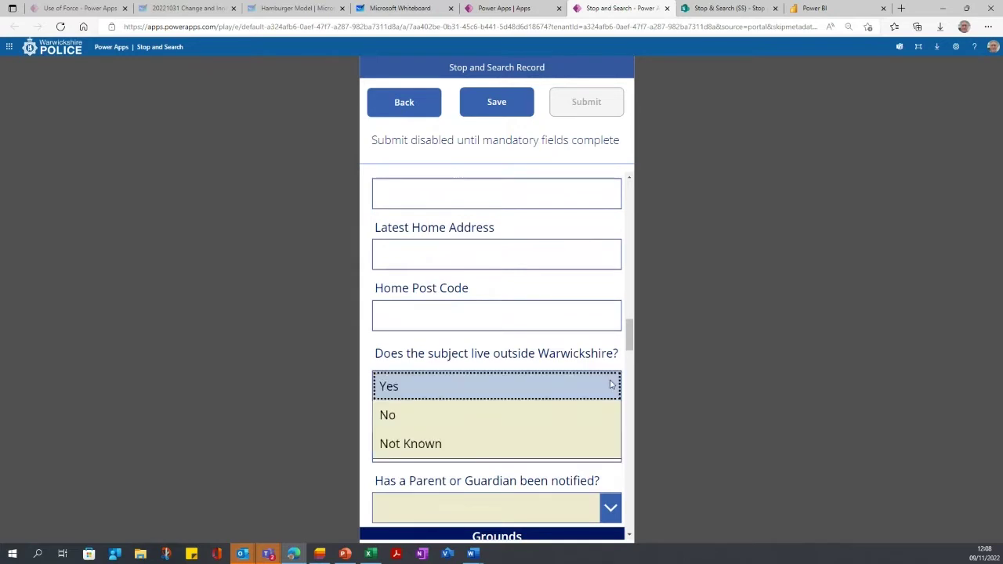
left_click(404, 387)
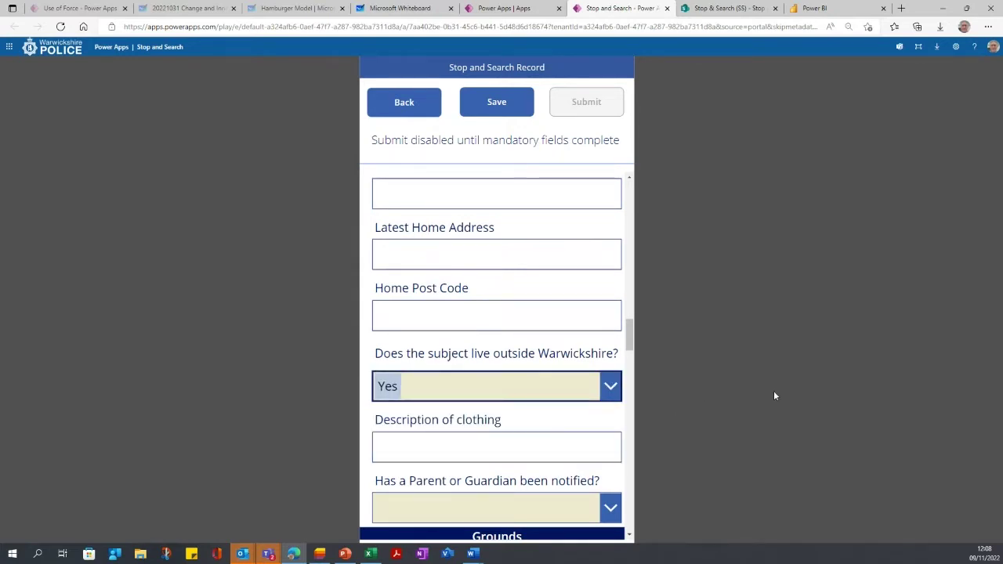
scroll(568, 306, "up", 4)
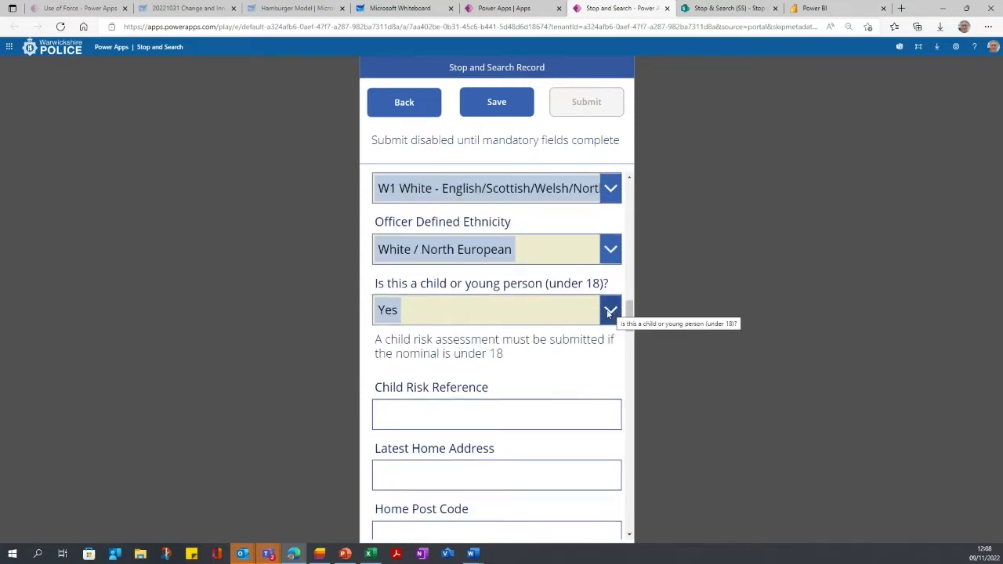
scroll(611, 312, "up", 4)
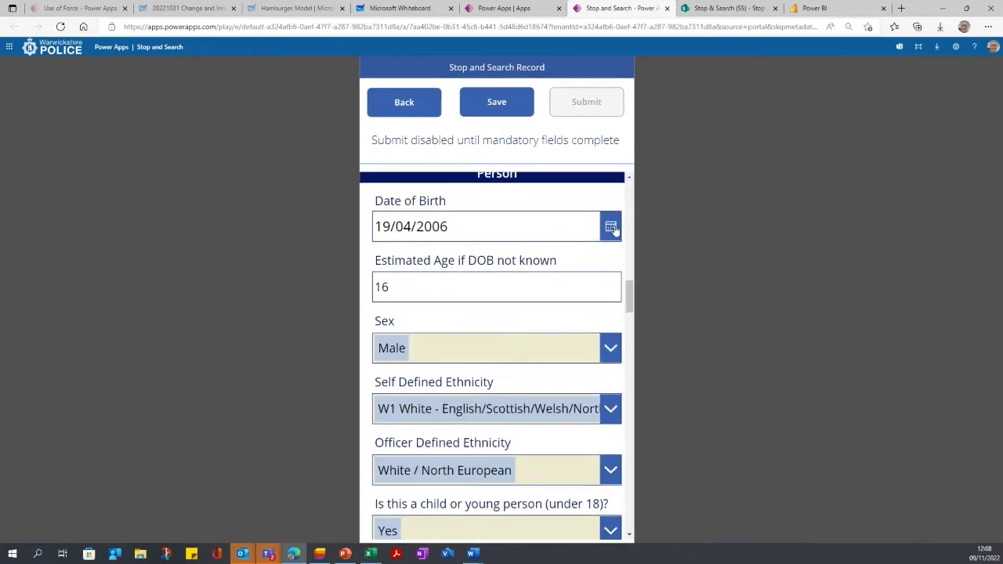
left_click(611, 227)
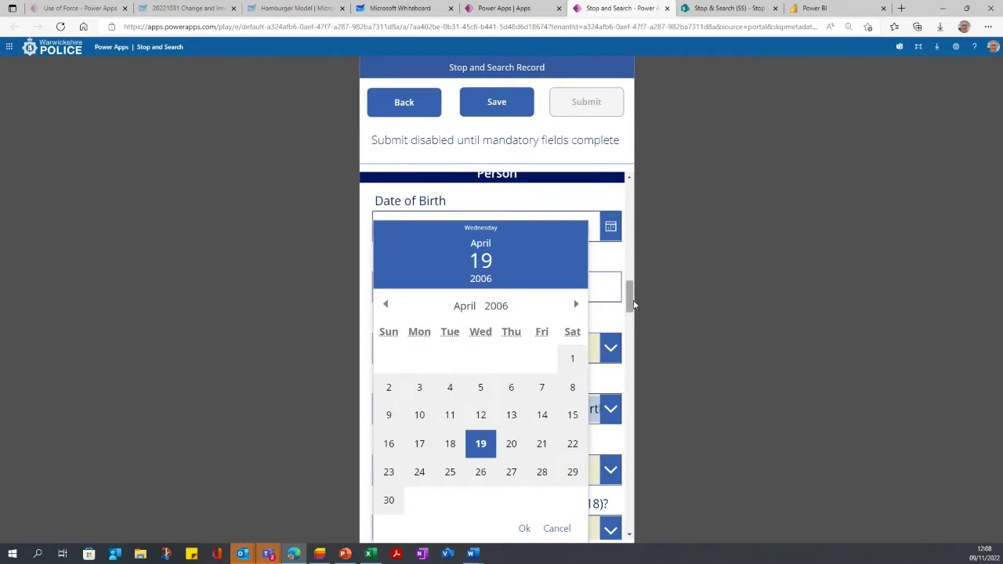
left_click(691, 298)
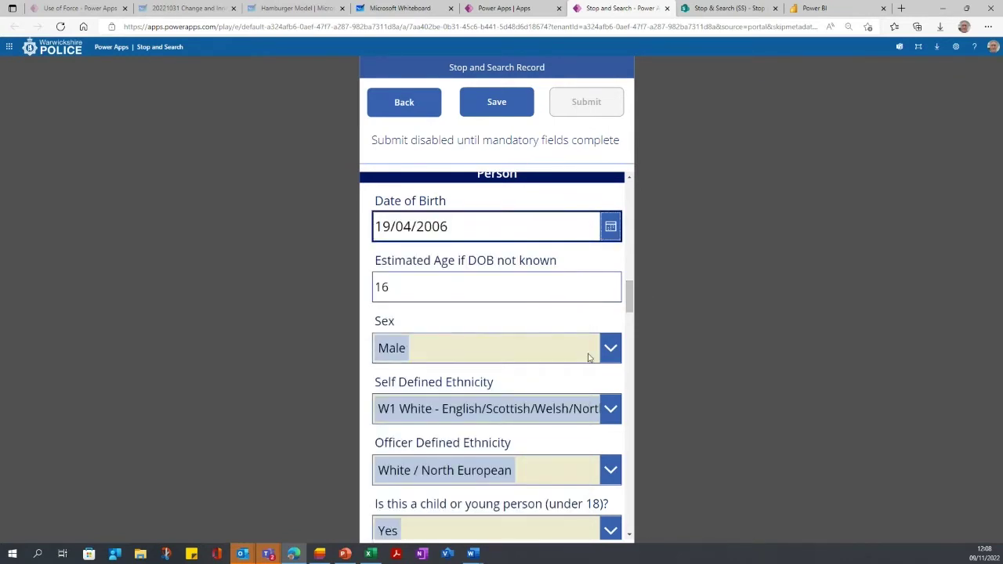
scroll(588, 298, "down", 3)
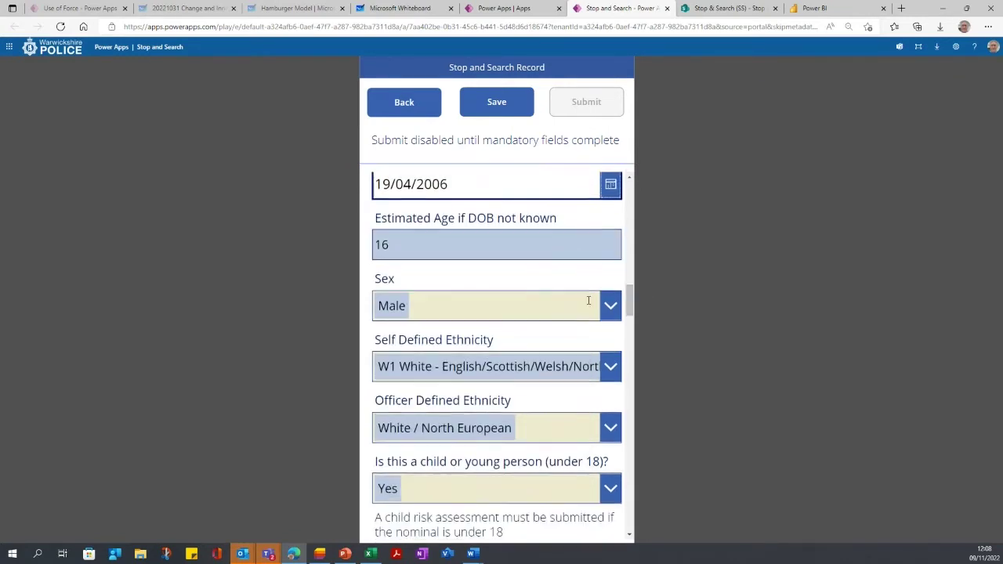
scroll(588, 301, "down", 1)
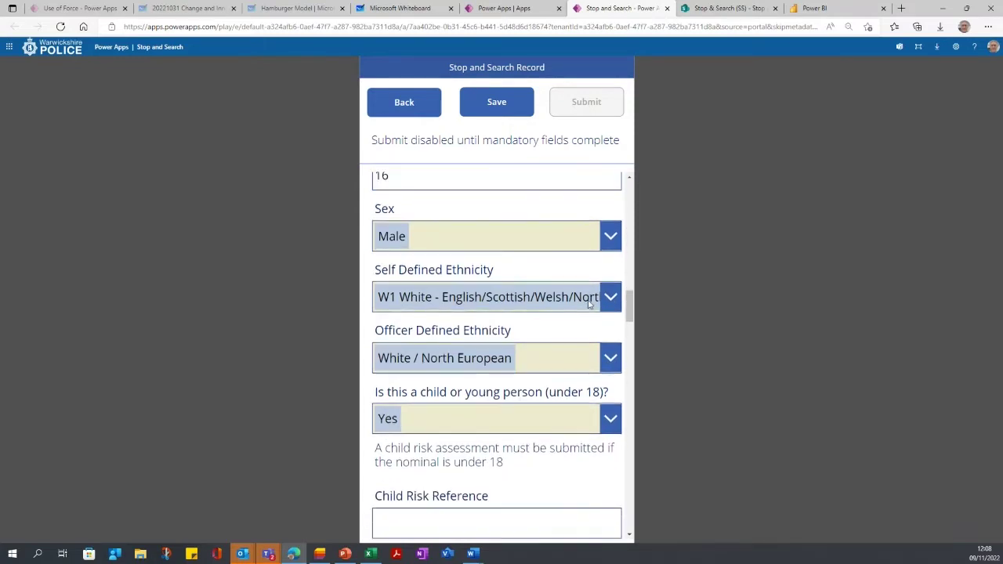
scroll(588, 301, "down", 2)
scroll(589, 303, "up", 4)
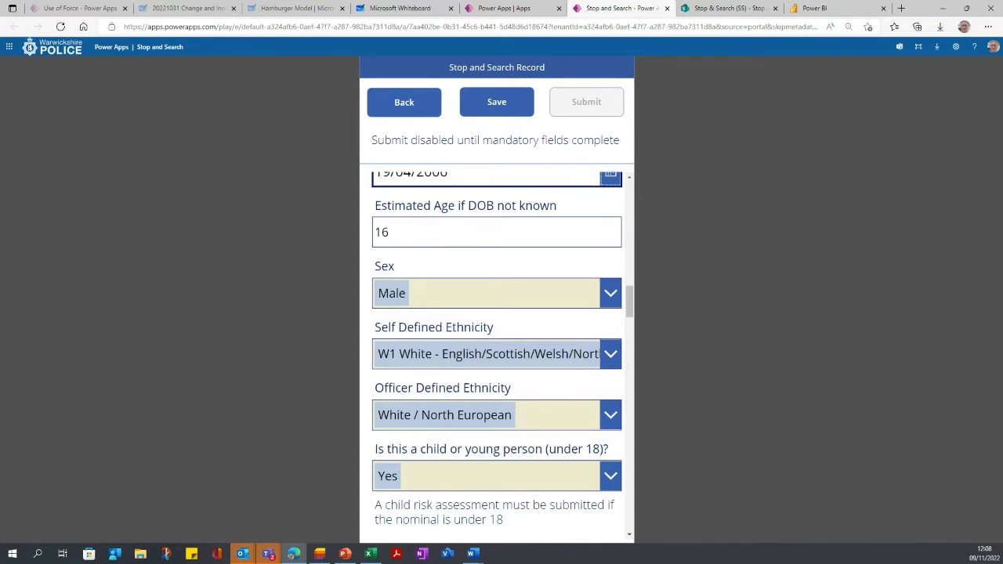
scroll(549, 502, "down", 4)
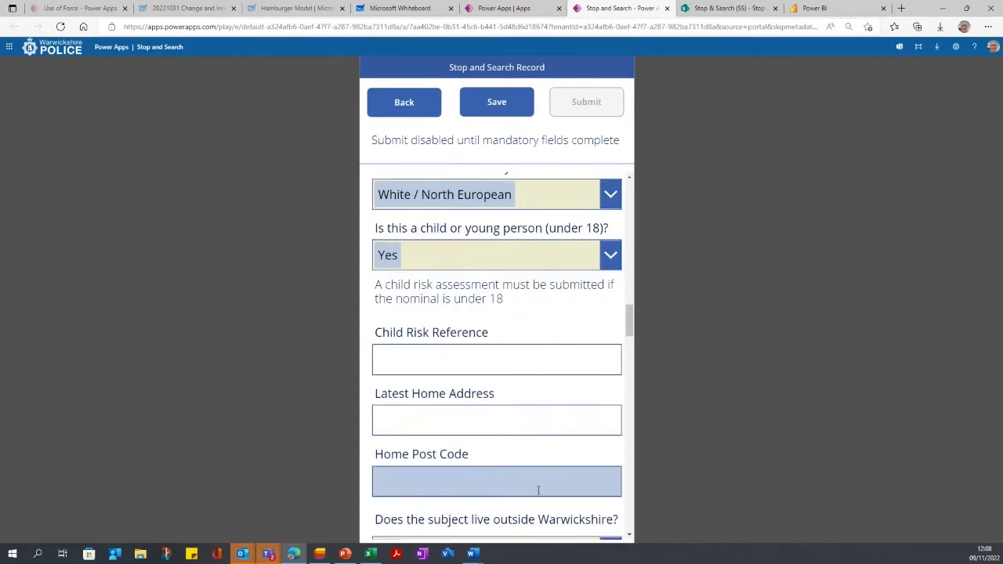
scroll(538, 494, "down", 5)
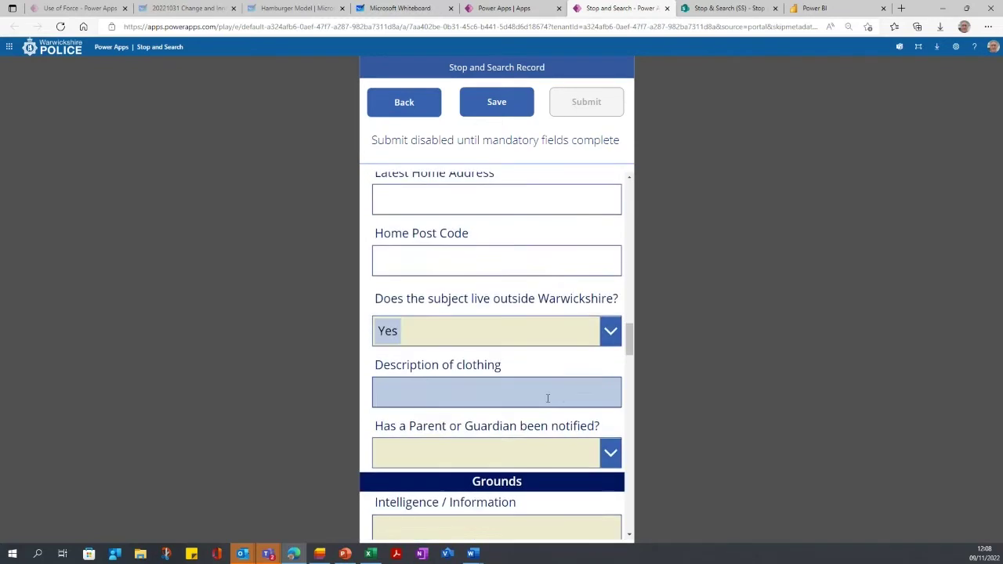
Describe clothing as 'Very smart today' and set parent or guardian notified to Yes.
left_click(476, 348)
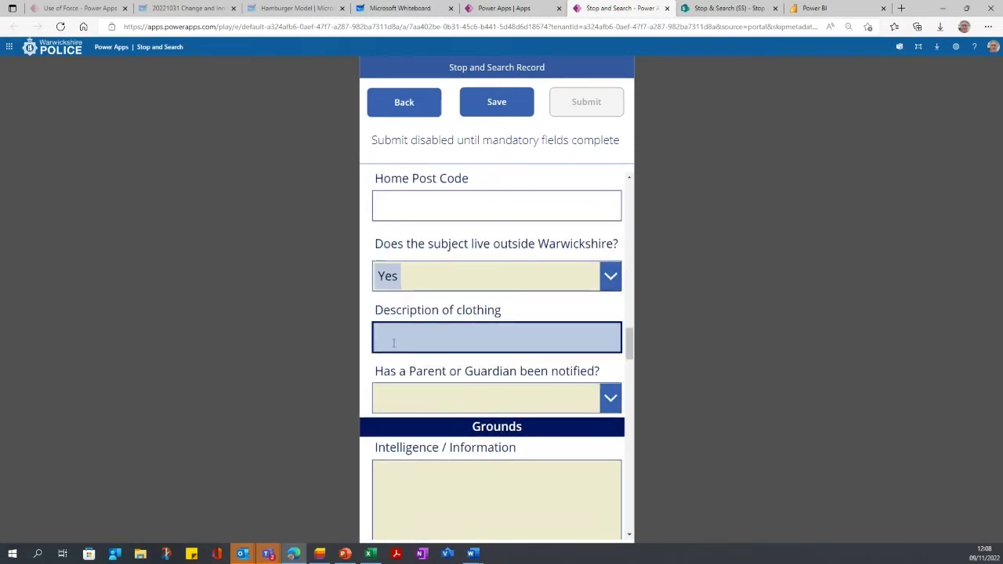
type("Very sm")
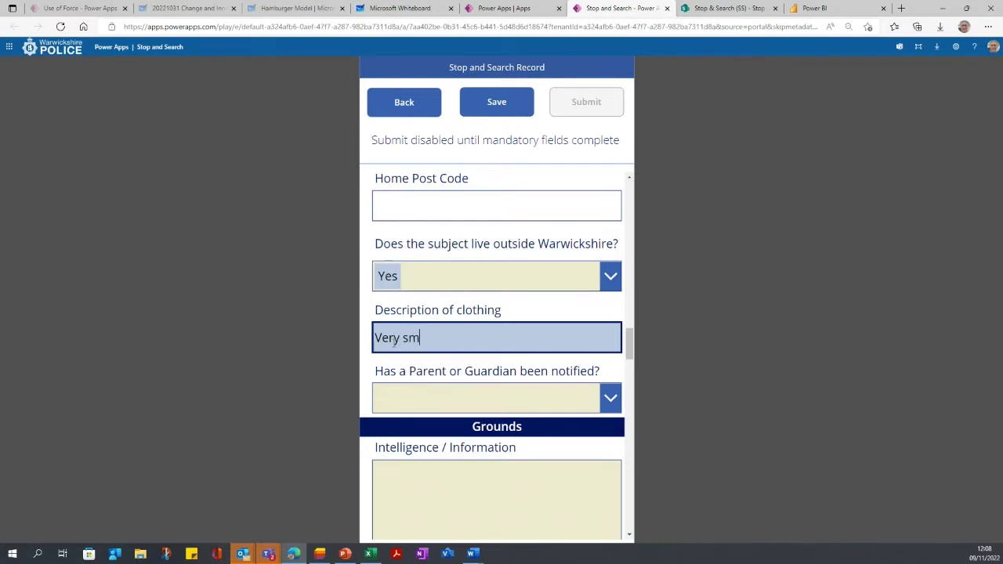
type("art today")
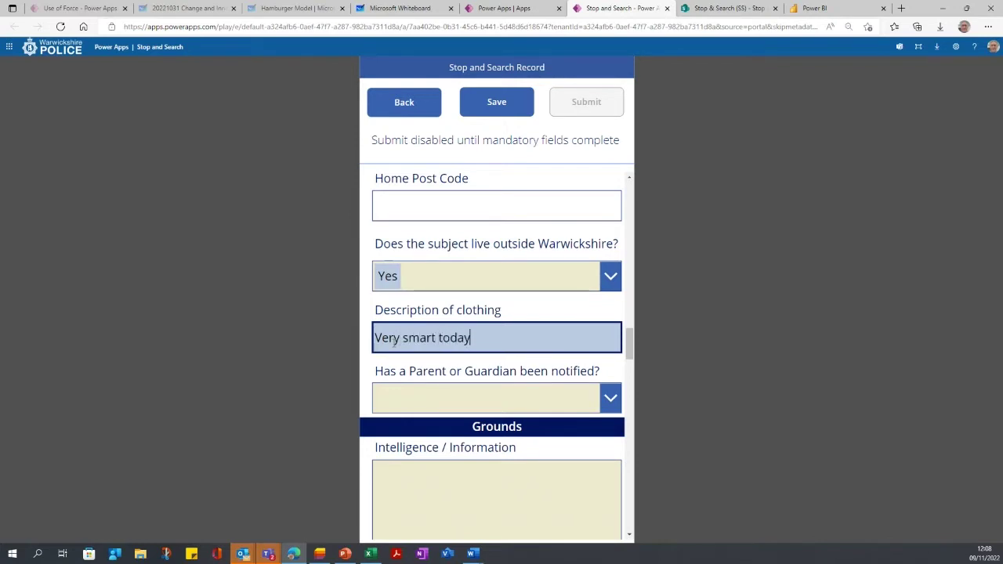
left_click(428, 401)
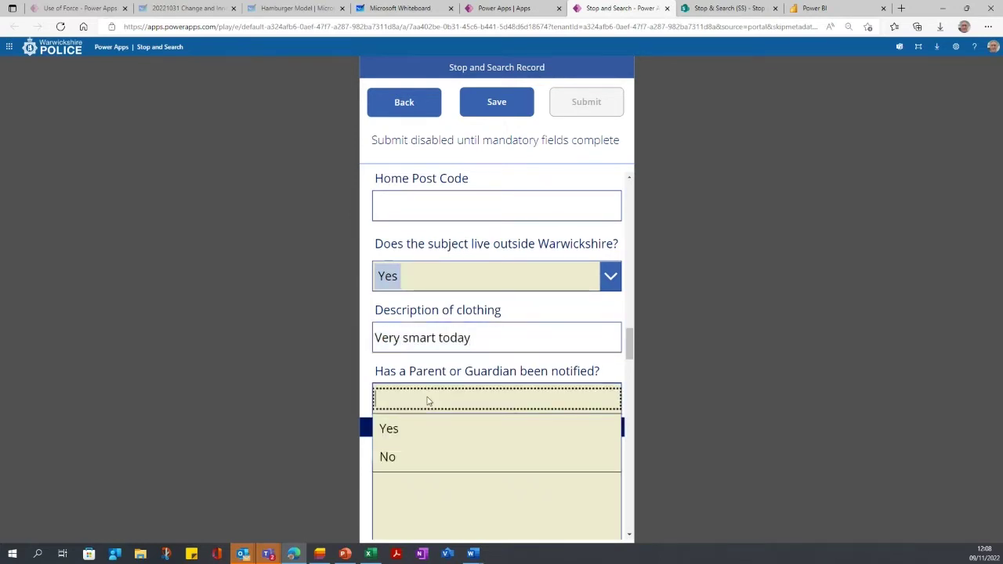
left_click(401, 431)
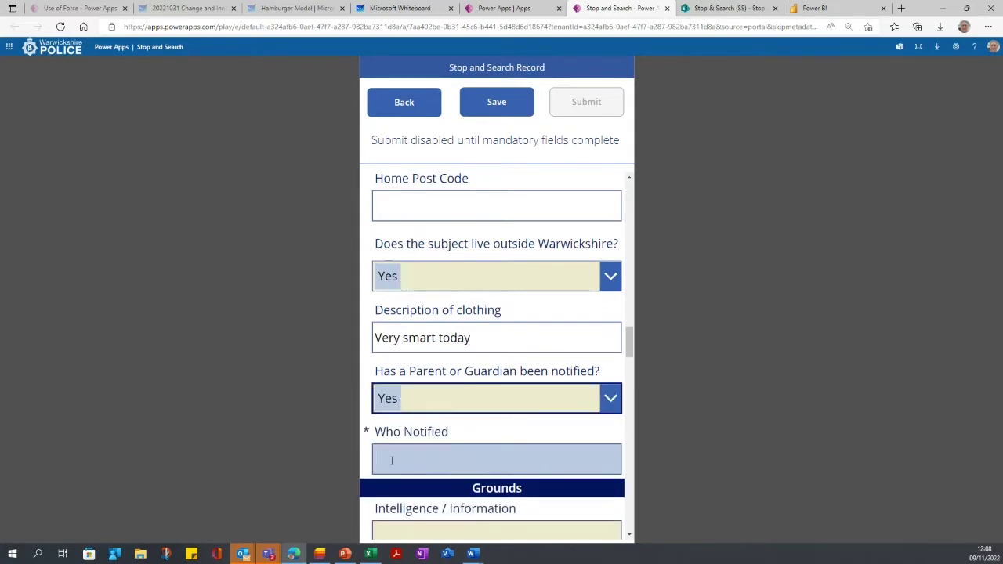
scroll(392, 459, "down", 1)
scroll(393, 435, "down", 1)
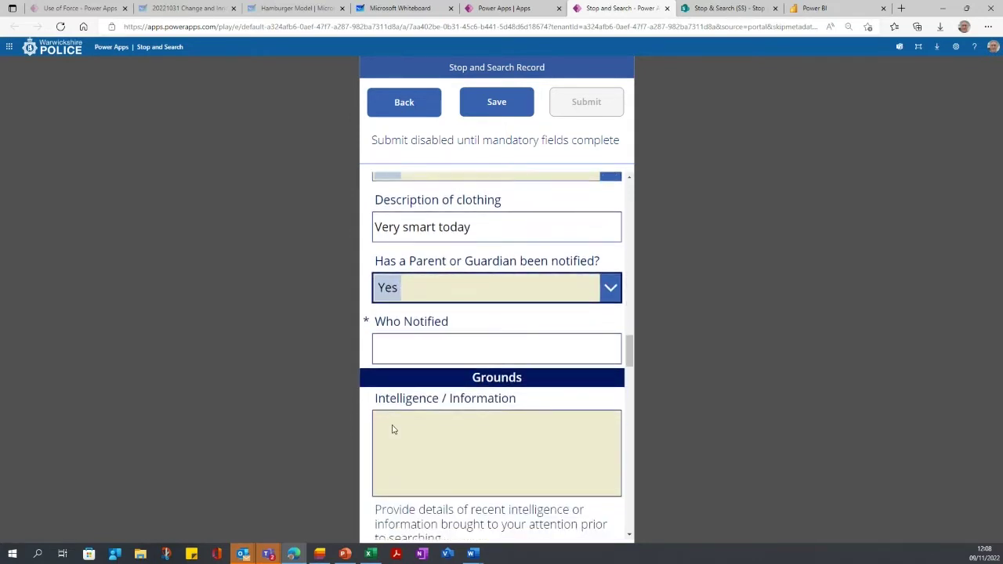
scroll(393, 430, "down", 2)
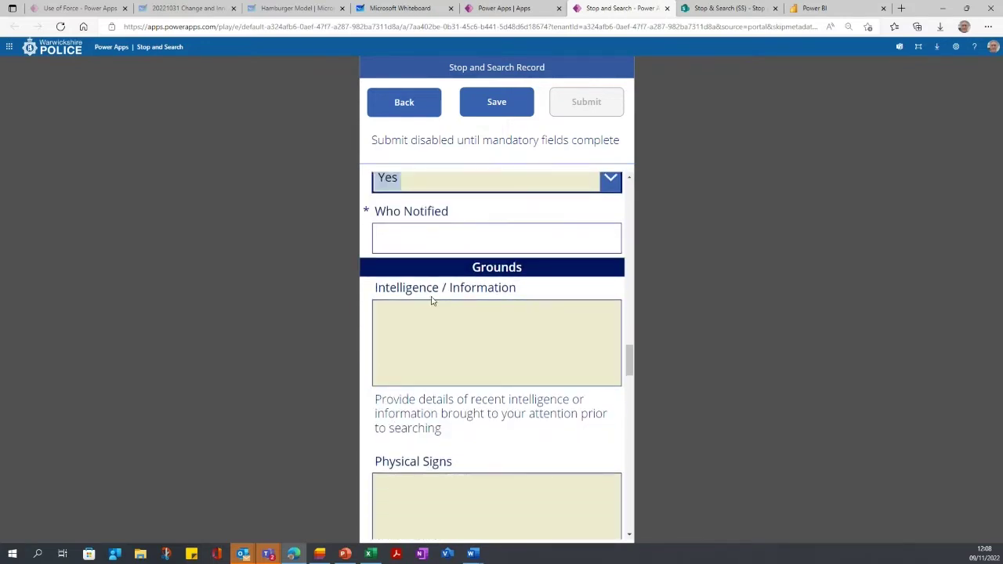
Enter a note about a named person's whereabouts in Intelligence / Information.
left_click(390, 307)
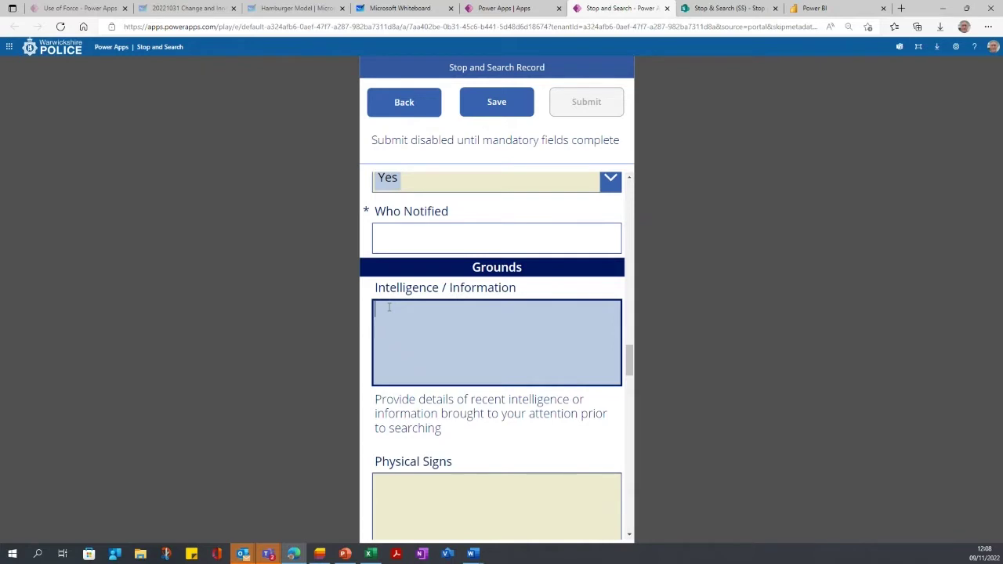
type("Hear David was in Londo")
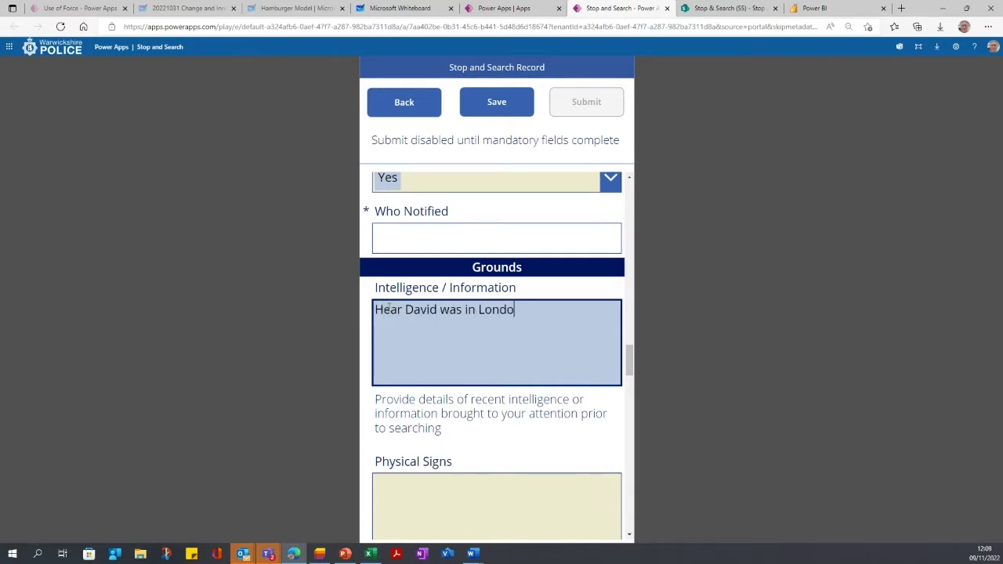
type("n today")
type("d")
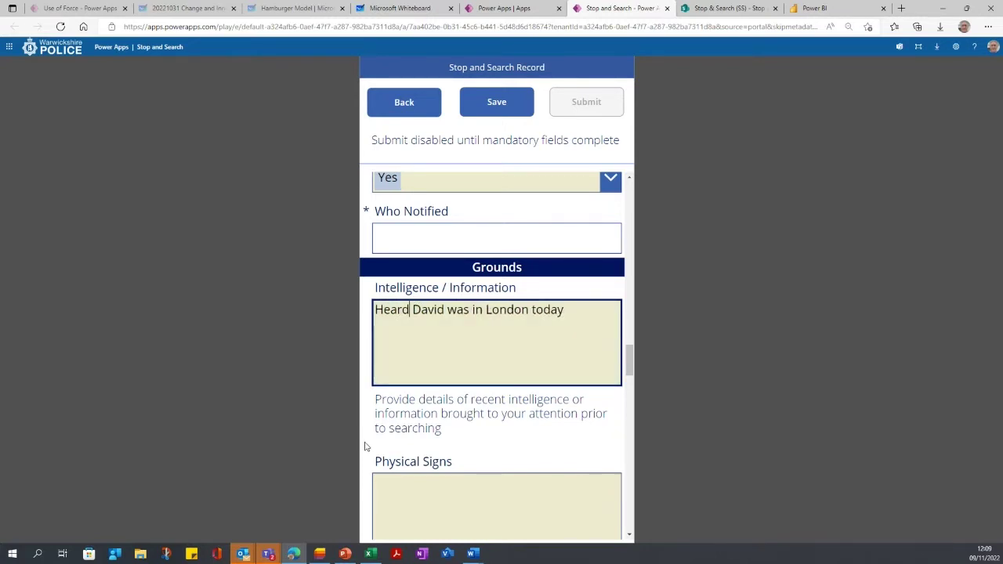
scroll(369, 443, "down", 1)
Enter 'Looked edgy' as Physical Signs and 'xyz' as Suspicious Behaviour.
left_click(388, 431)
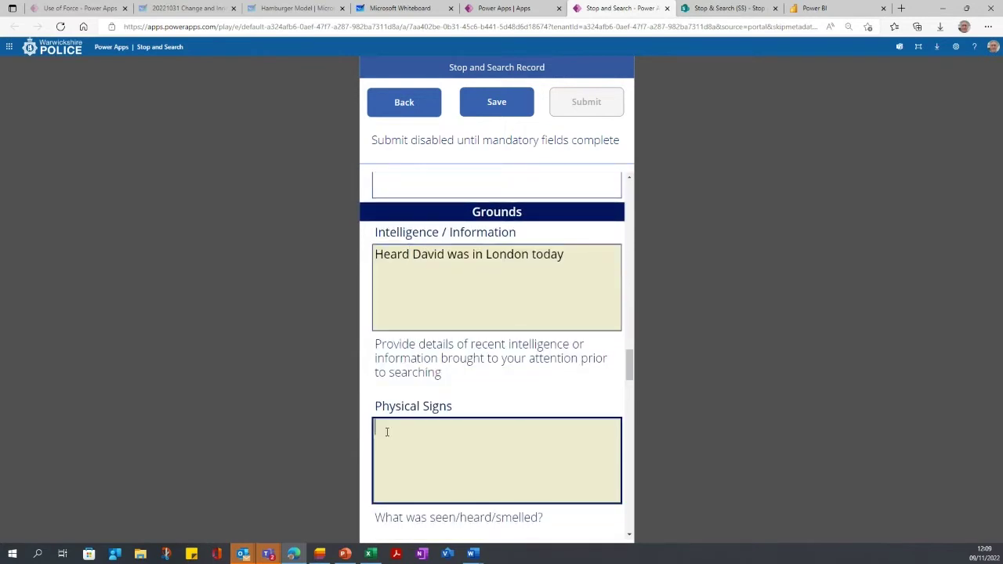
type("Looke")
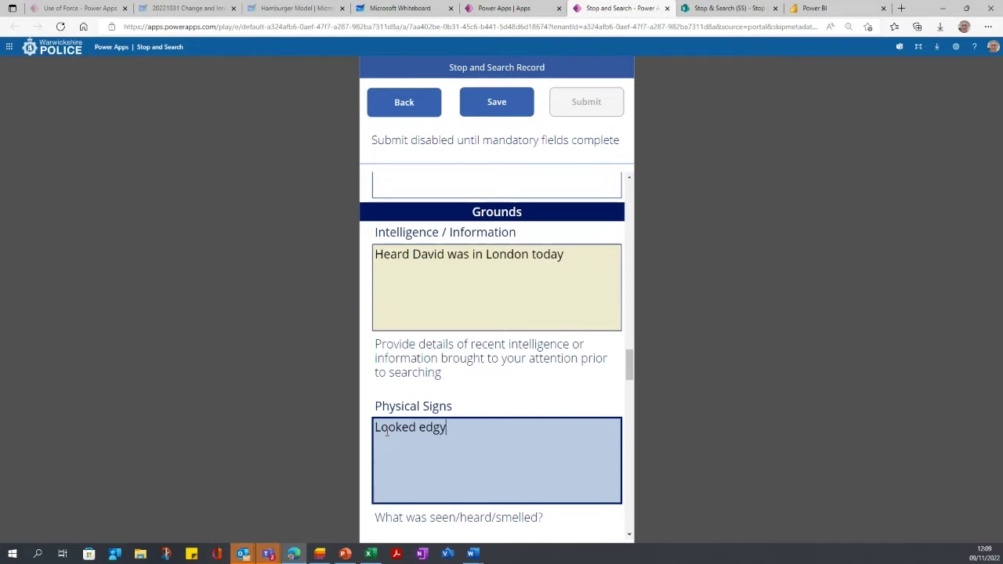
type("d edgy")
scroll(387, 432, "down", 3)
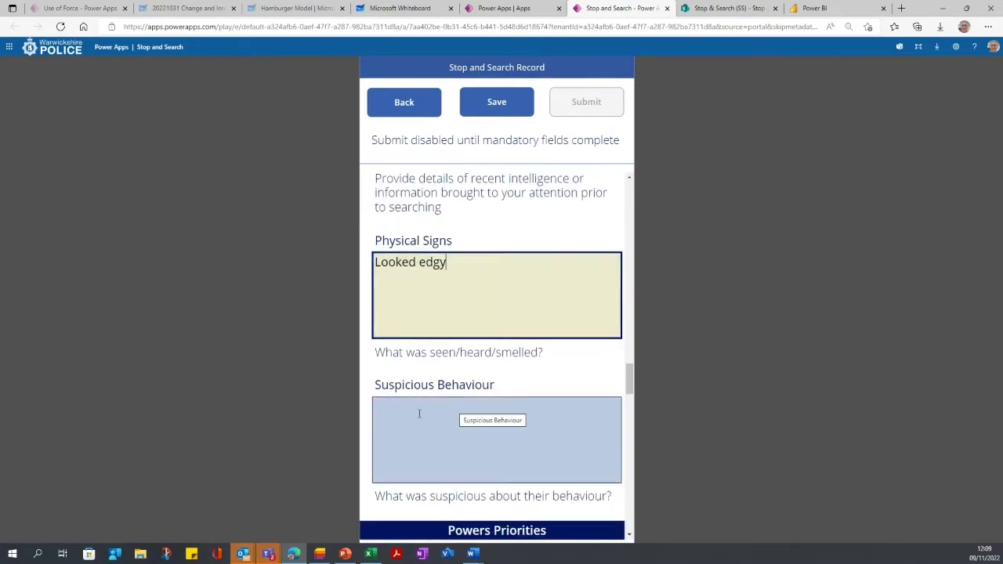
left_click(419, 414)
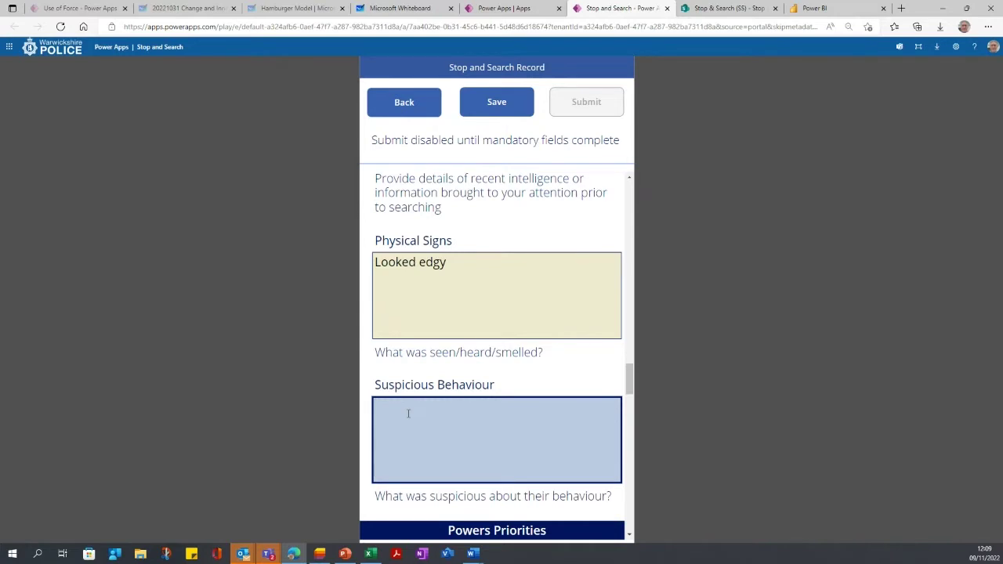
scroll(399, 399, "down", 1)
type("x")
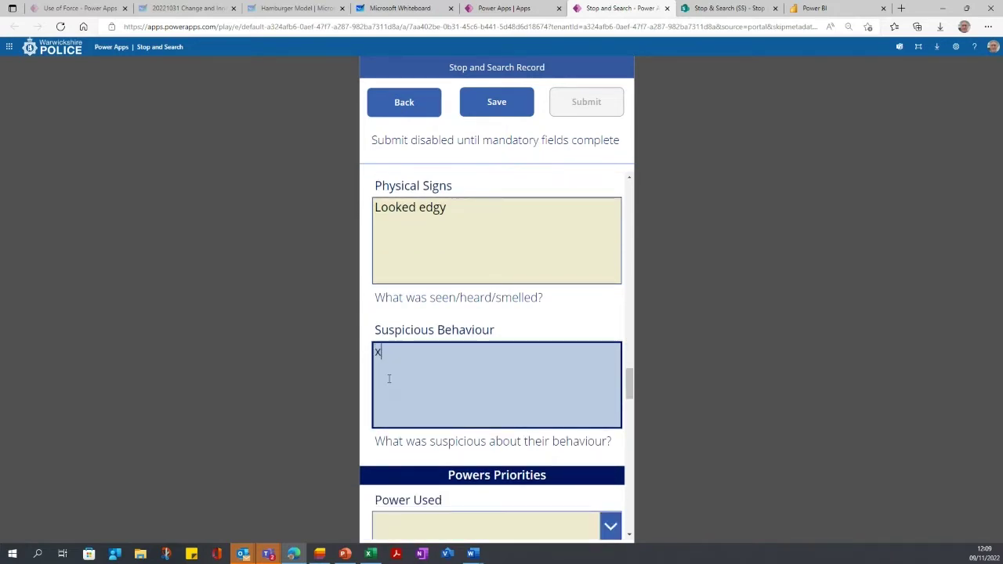
type("yz")
scroll(389, 379, "down", 1)
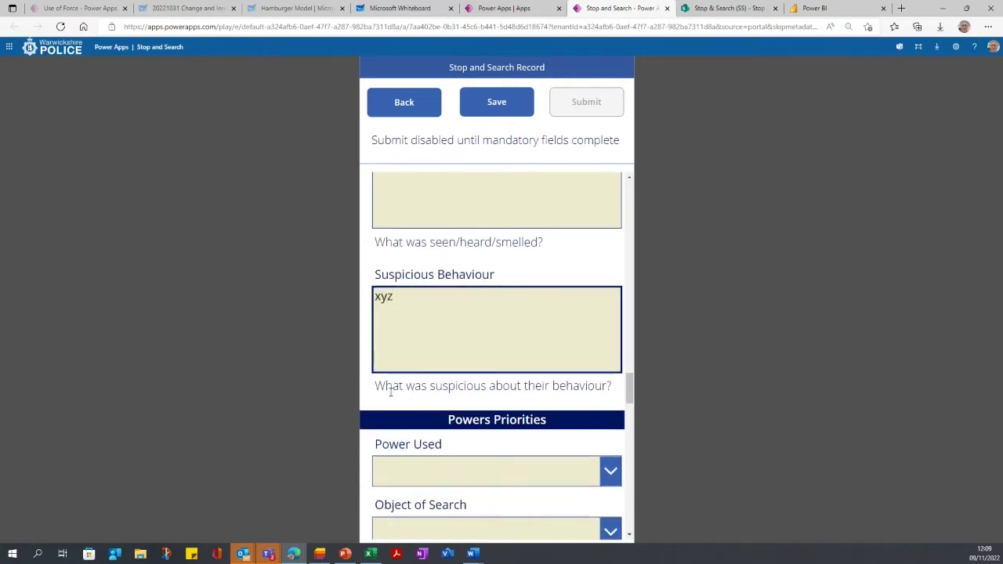
scroll(407, 382, "down", 3)
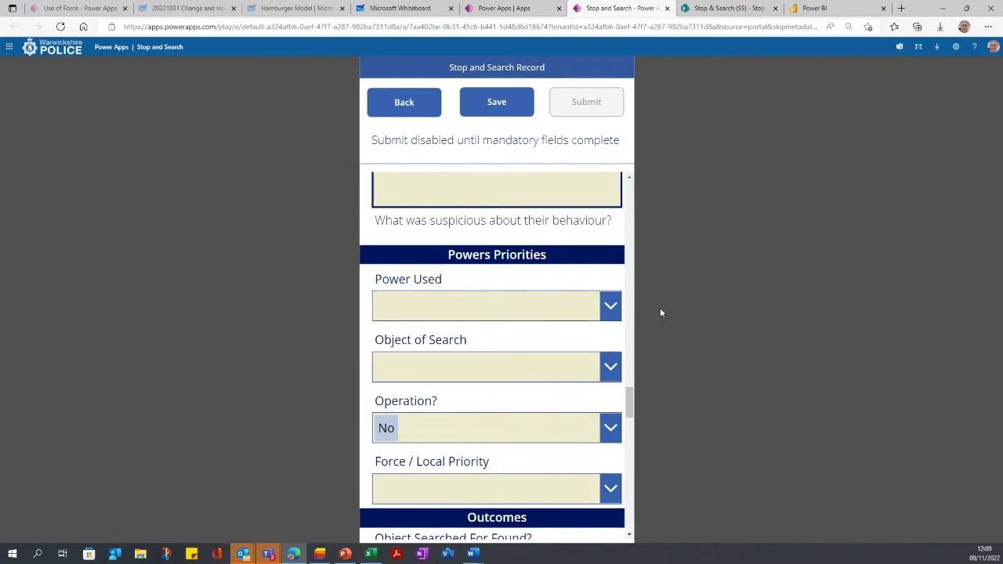
Set Power Used to 'Fireworks PACE 1984 Section 1' and Object of Search to 'Fireworks'.
left_click(611, 305)
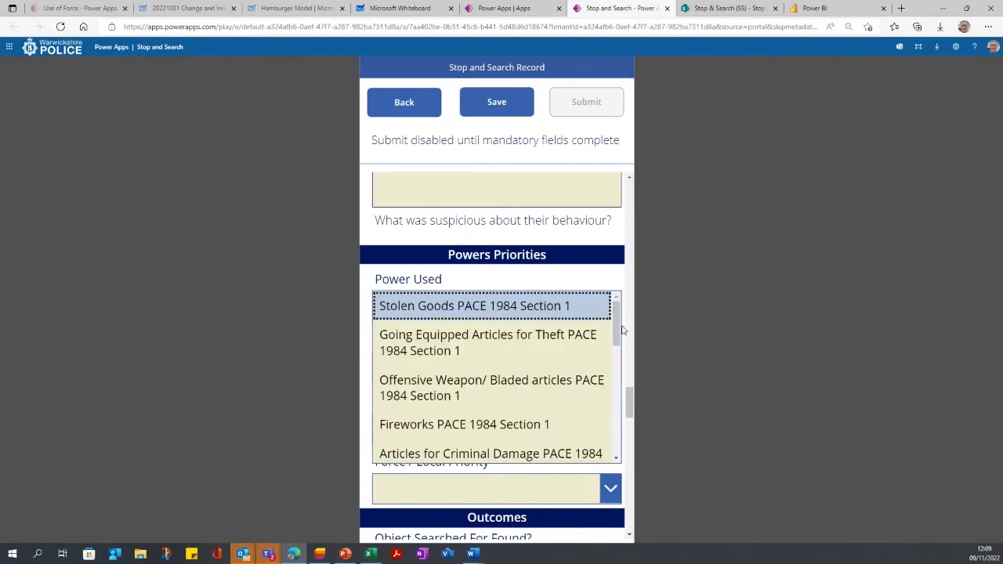
mouse_move(623, 331)
left_mouse_down()
mouse_move(628, 444)
mouse_move(619, 347)
left_mouse_up()
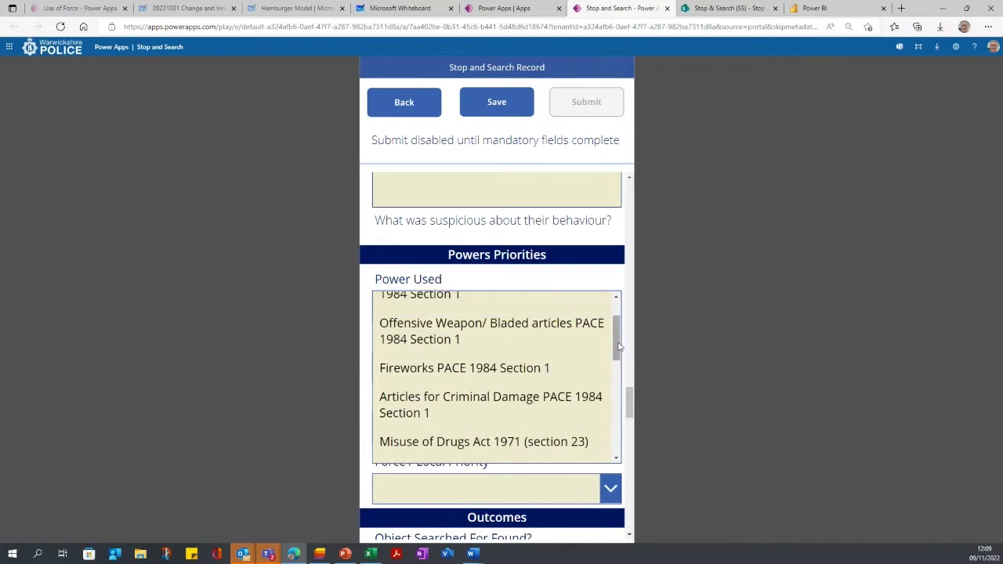
left_click(417, 370)
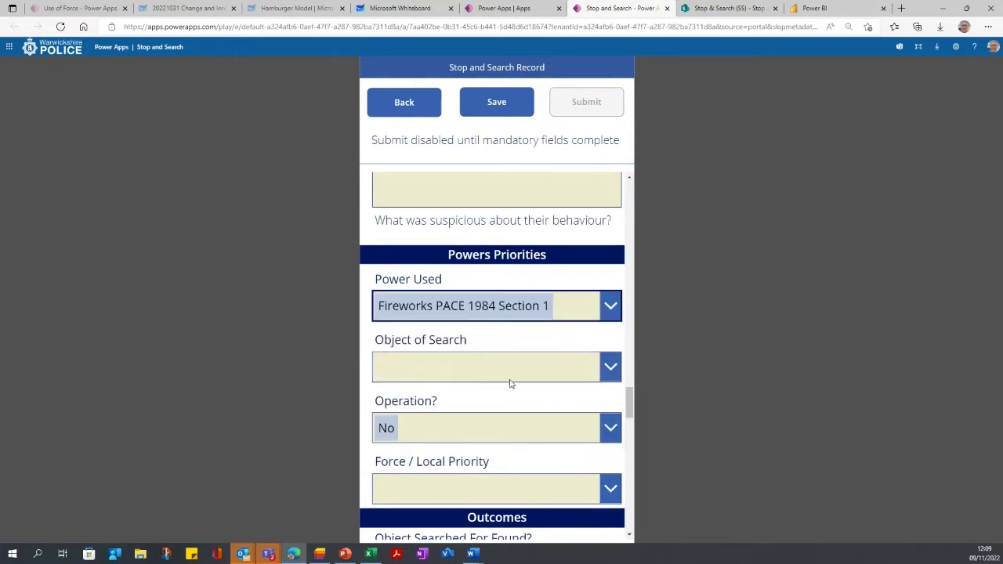
left_click(610, 368)
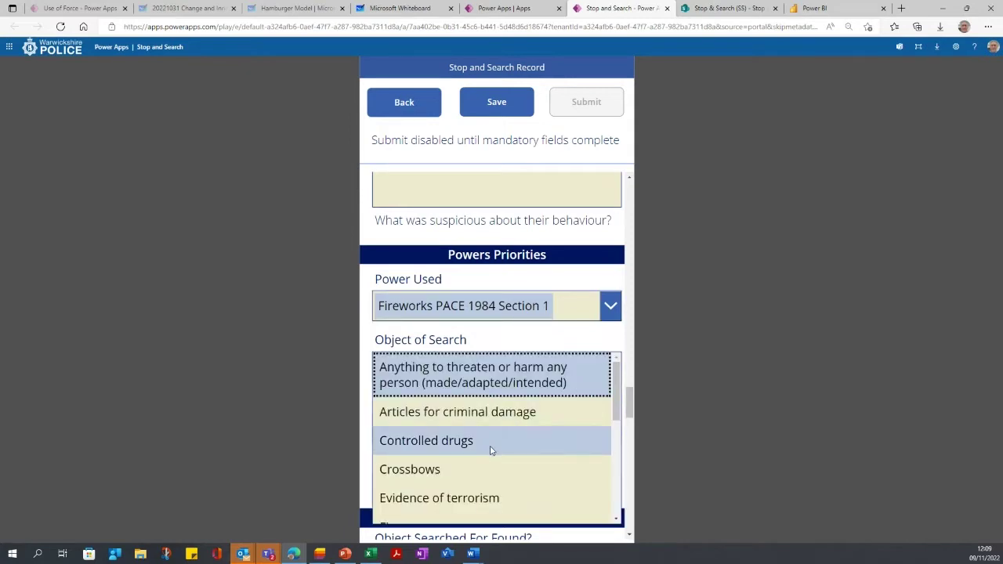
scroll(490, 447, "down", 2)
left_click(425, 478)
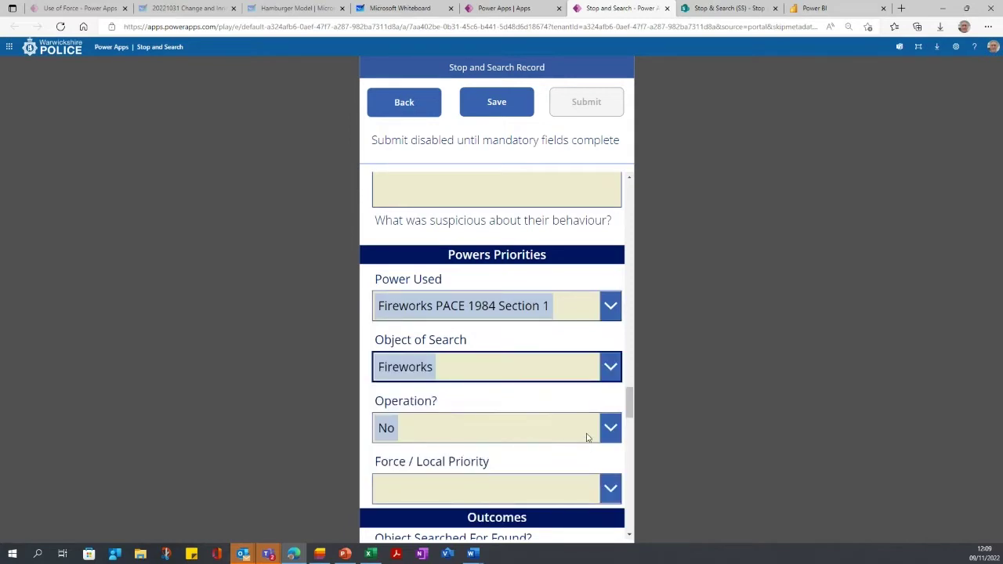
Keep Operation? as 'No' and set Force / Local Priority to 'Not listed'.
left_click(610, 428)
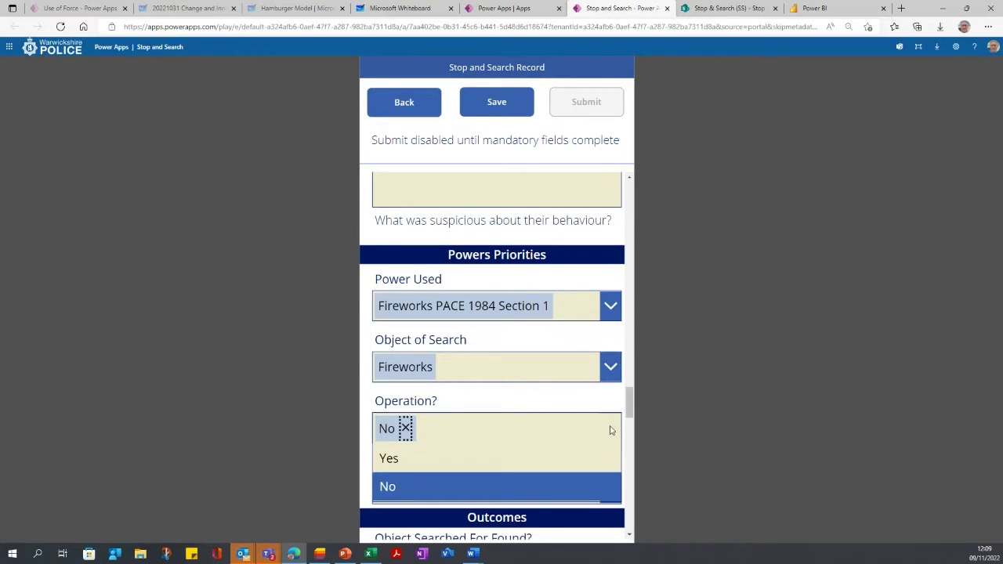
left_click(634, 422)
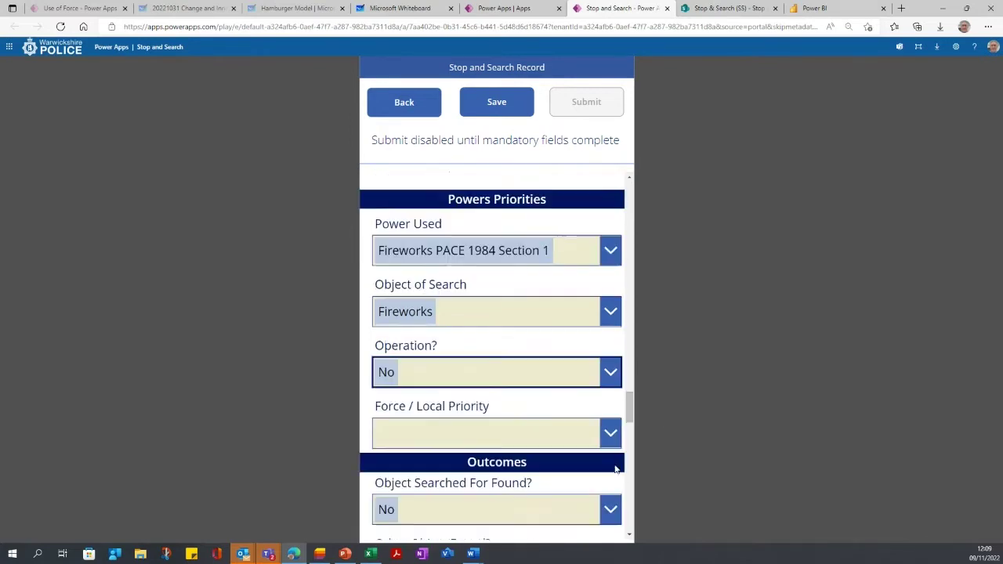
scroll(609, 439, "down", 1)
left_click(608, 436)
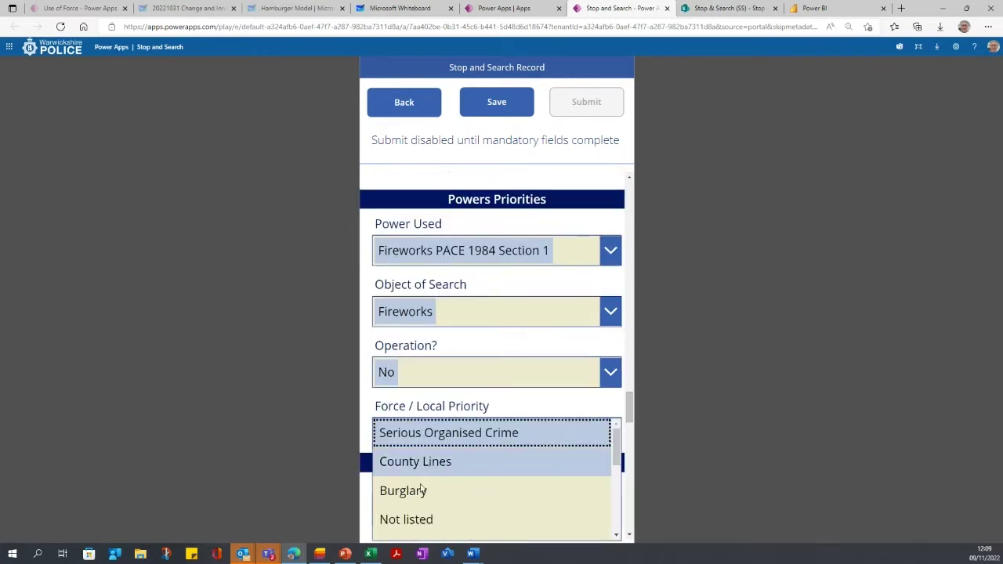
left_click(410, 523)
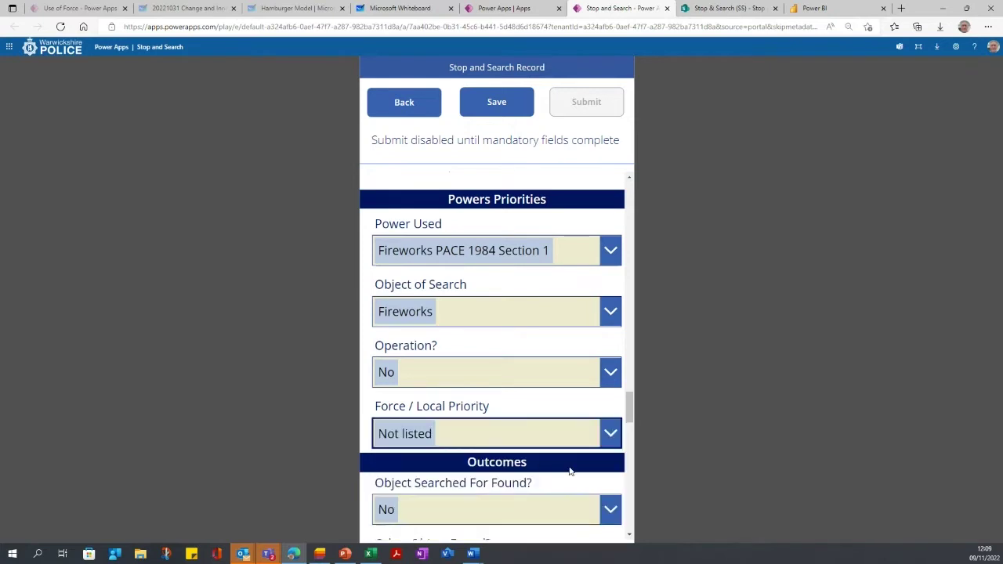
Answer Object Searched For Found? 'Yes' and Other Object Found? 'No'.
scroll(572, 471, "down", 2)
left_click(610, 400)
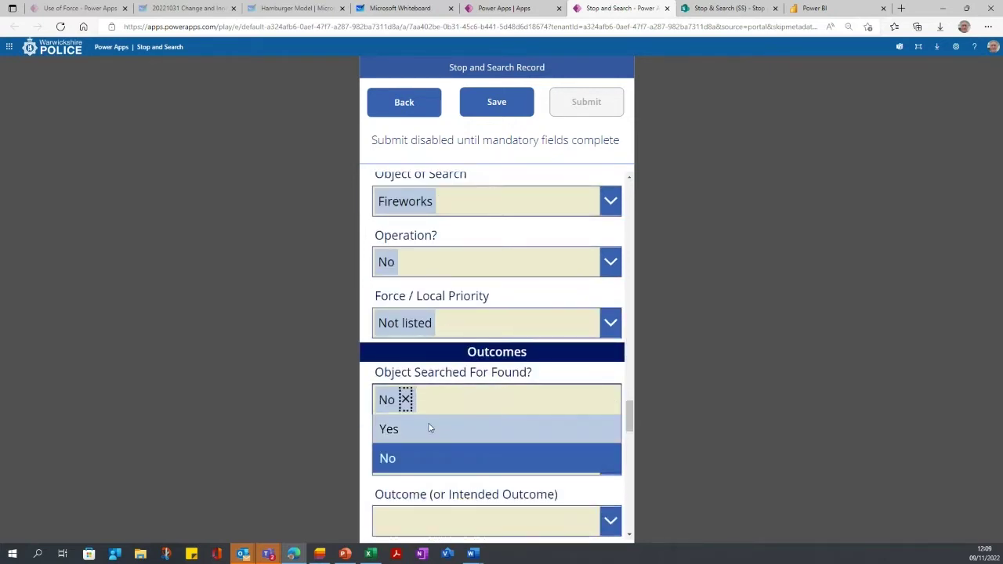
left_click(403, 429)
left_click(609, 460)
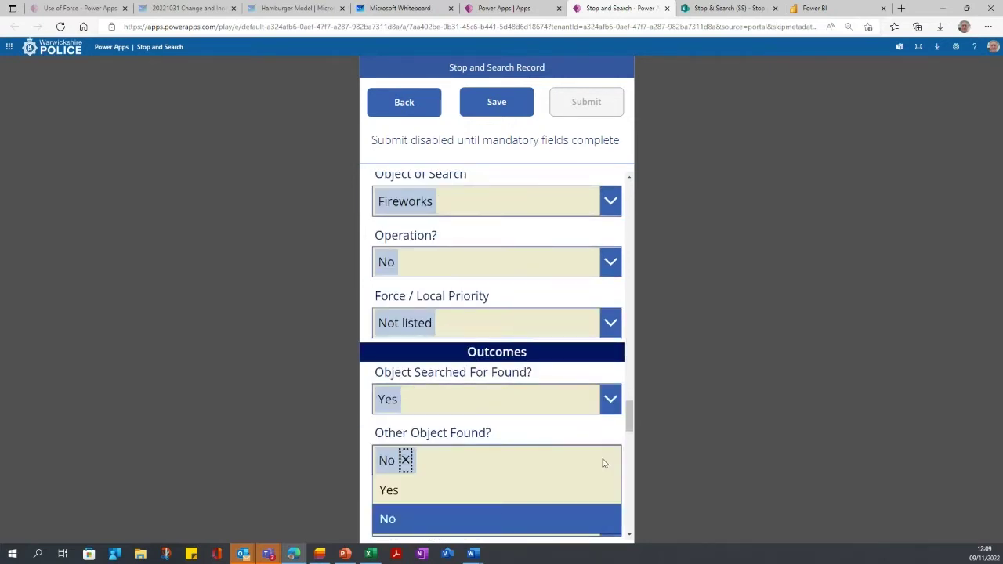
left_click(389, 520)
scroll(573, 475, "down", 2)
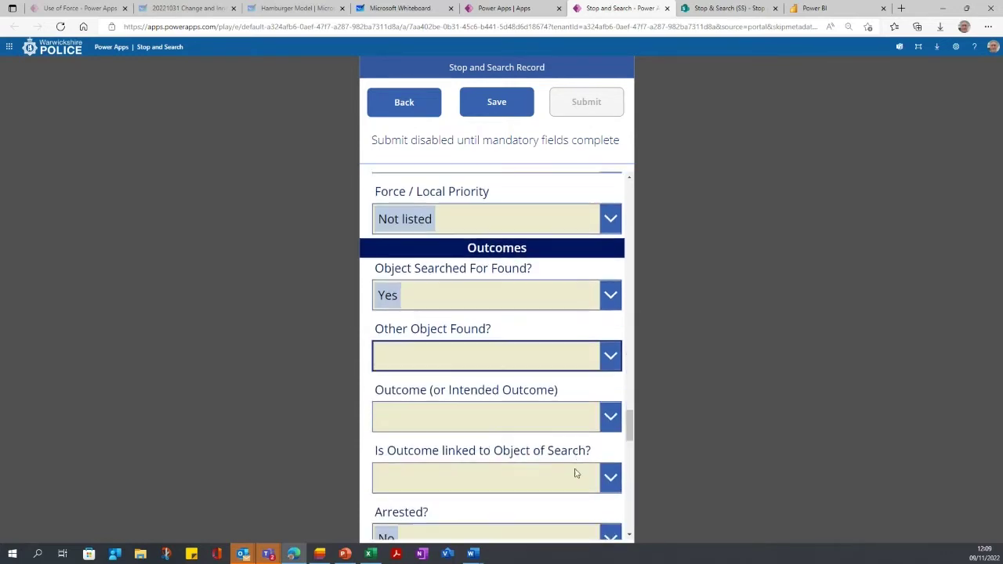
left_click(611, 349)
left_click(441, 380)
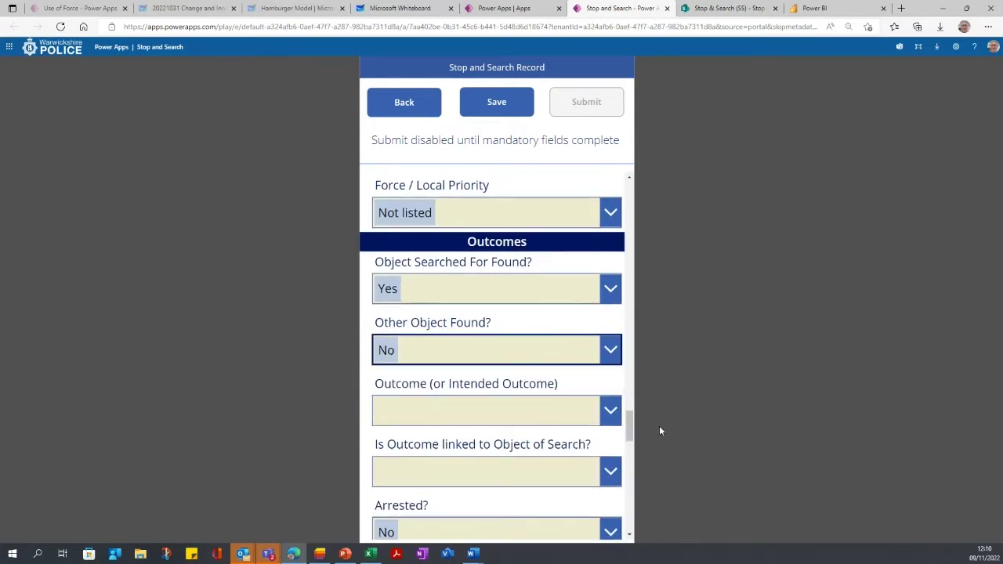
Set the Outcome to 'Penalty Notice', marked as Linked to the object of search.
left_click(611, 421)
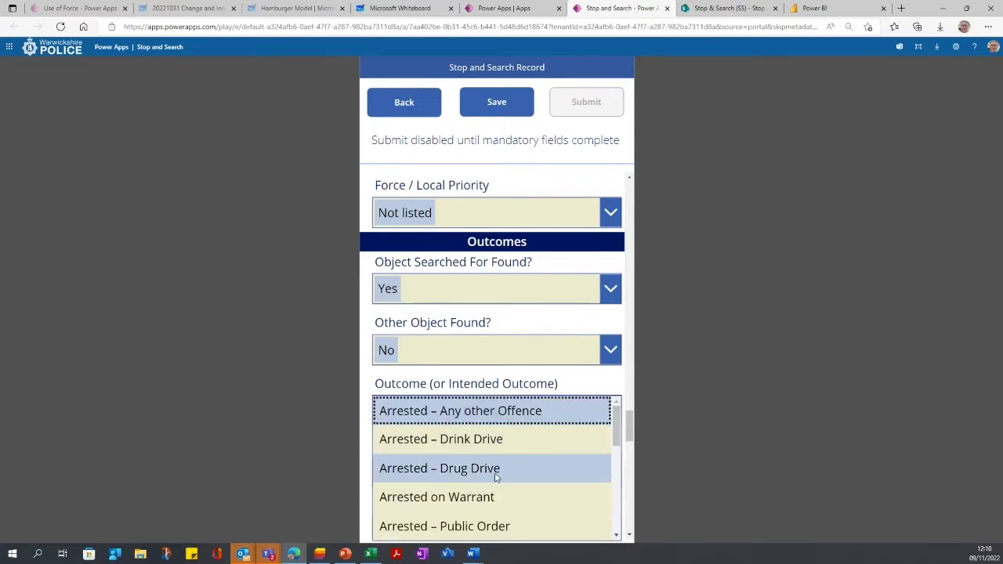
left_click_drag(618, 429, 607, 494)
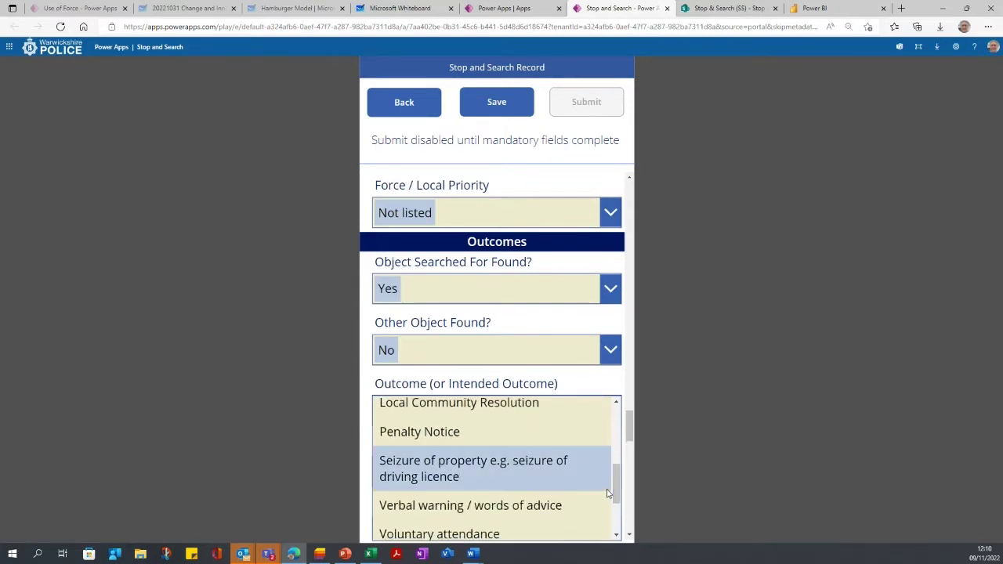
left_click(429, 436)
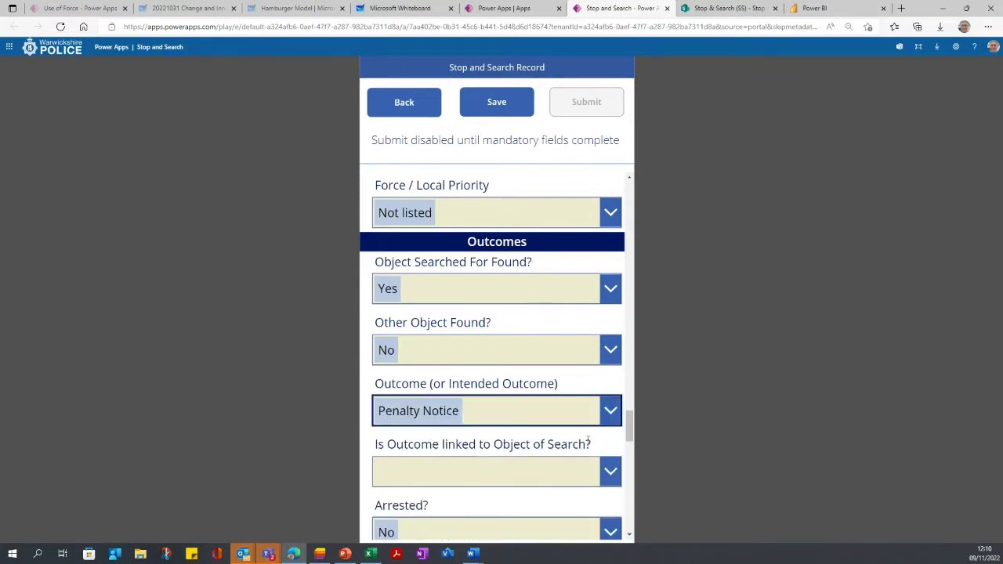
left_click(613, 474)
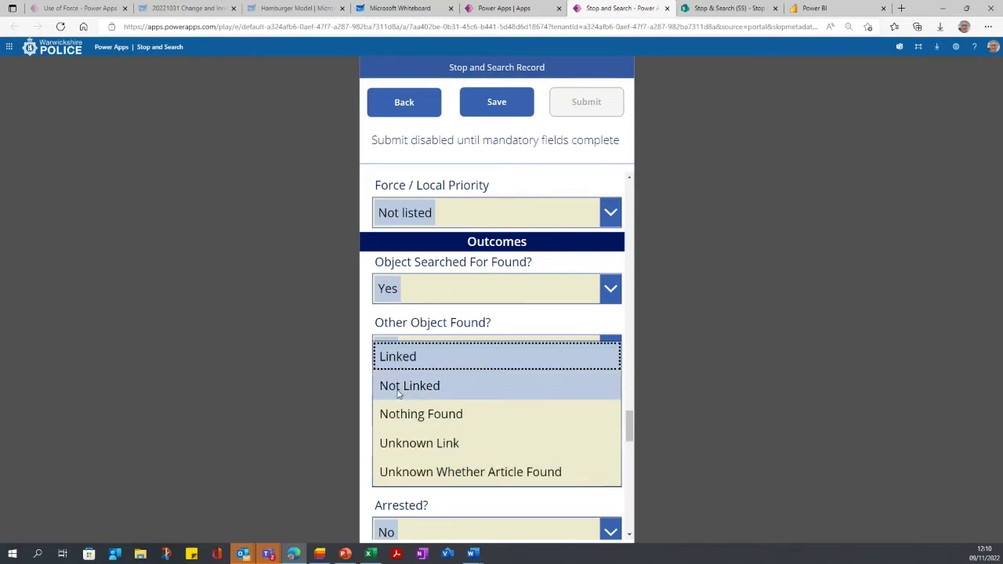
left_click(408, 359)
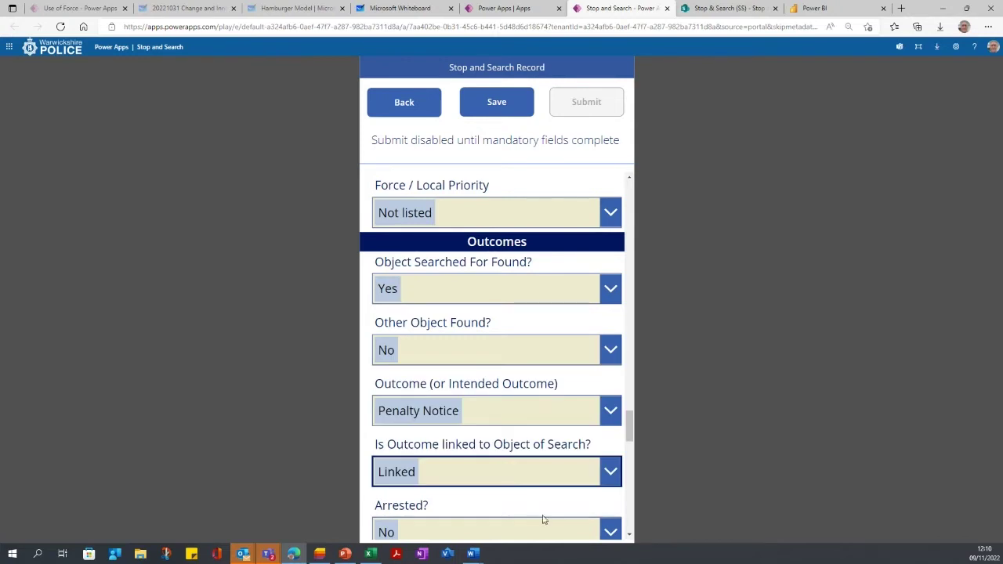
Clear the Arrested? answer by reselecting 'No', leaving it unanswered.
scroll(549, 471, "down", 1)
left_click(611, 423)
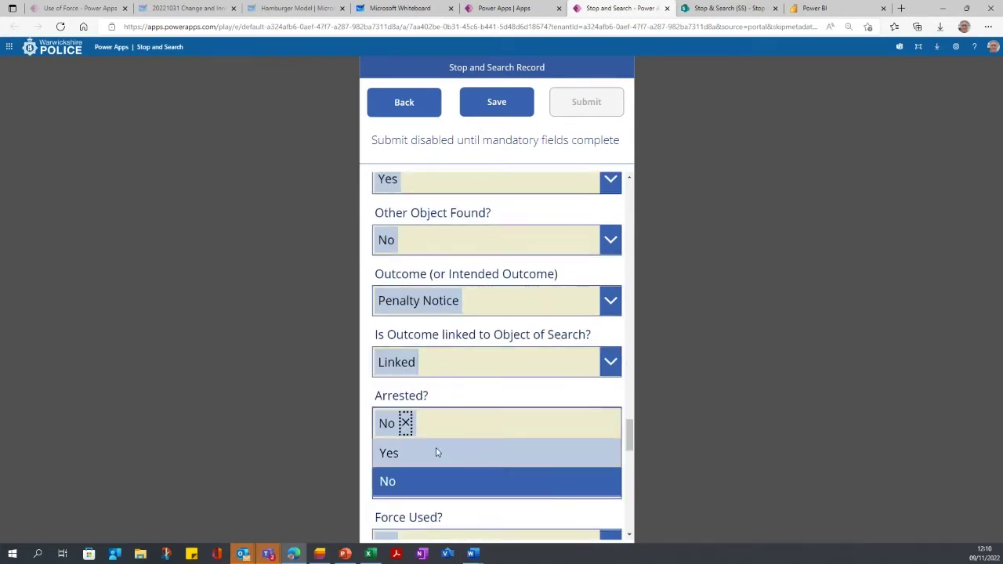
left_click(410, 481)
scroll(573, 447, "down", 1)
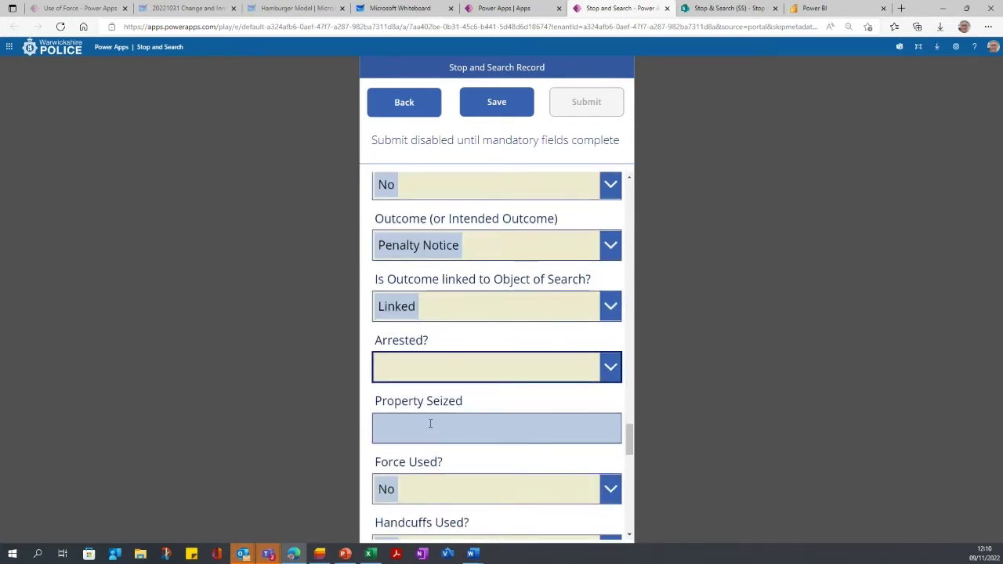
scroll(515, 418, "down", 2)
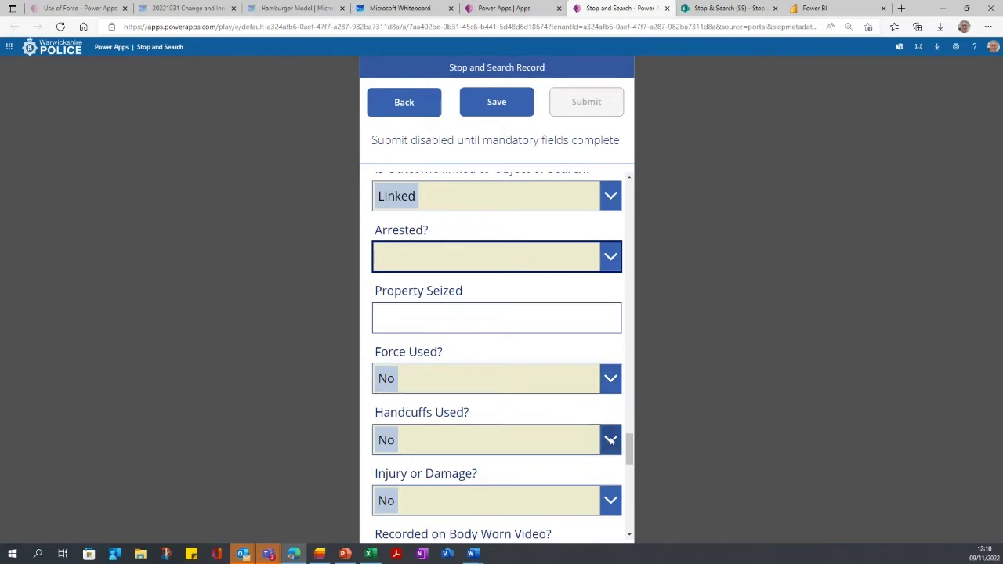
Set Handcuffs Used to 'Yes - Compliant' and keep injury or damage as 'No'.
scroll(612, 442, "down", 1)
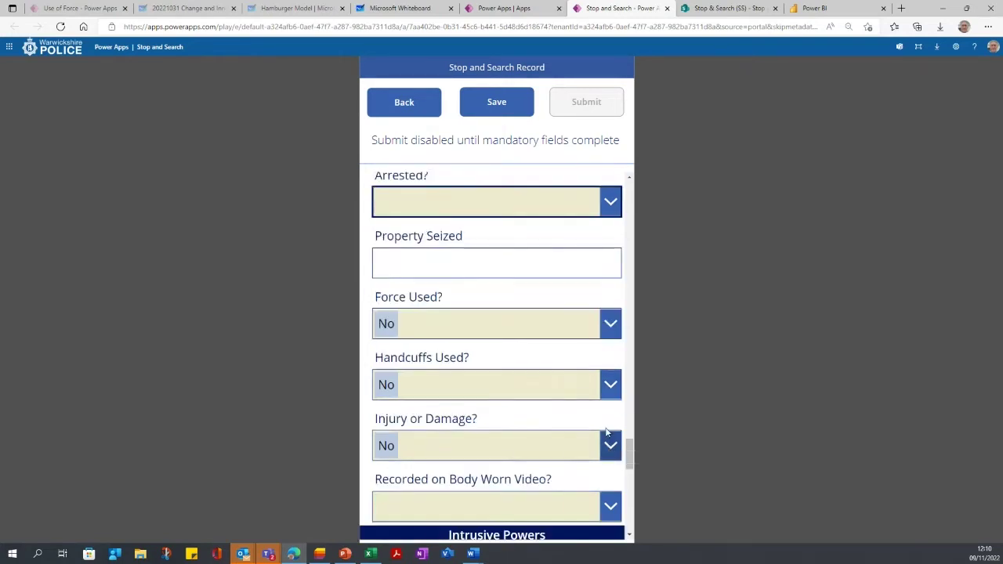
left_click(609, 385)
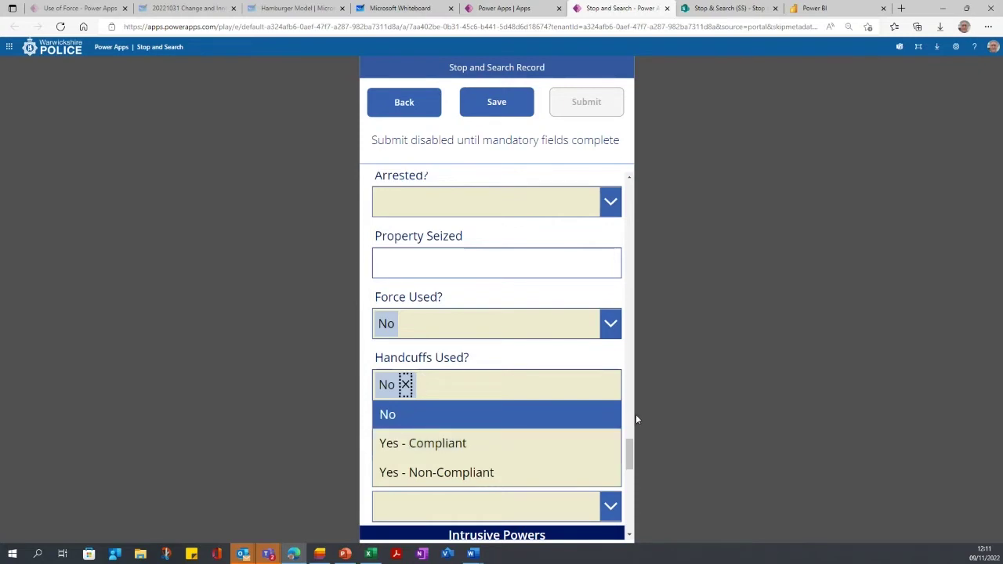
left_click(455, 445)
scroll(572, 458, "down", 1)
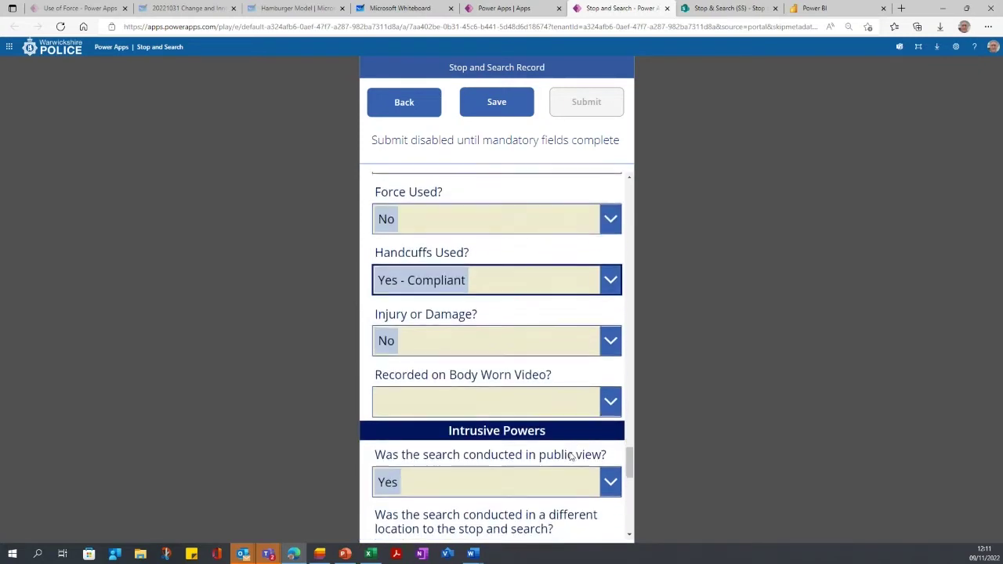
left_click(605, 338)
left_click(709, 340)
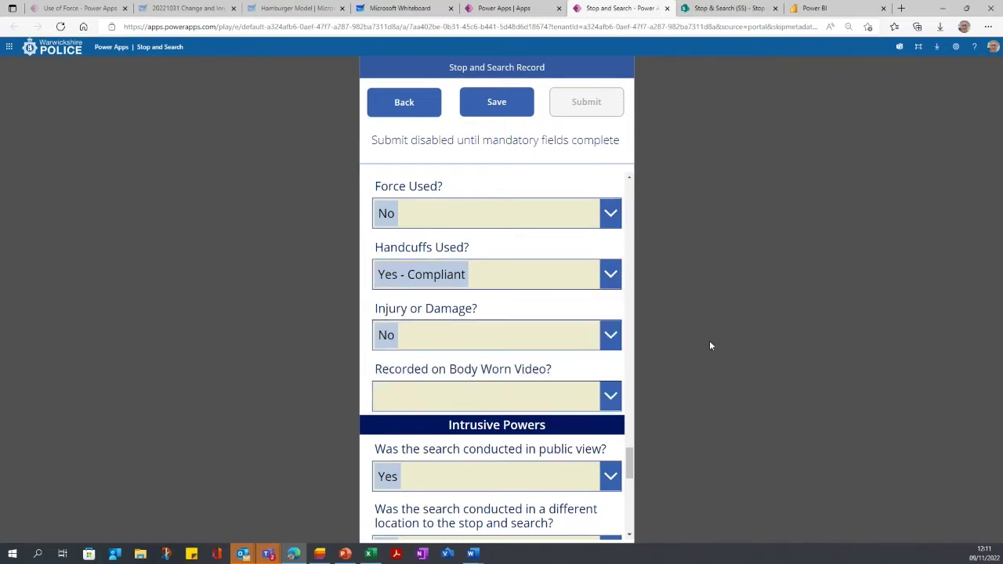
Set Body Worn Video to 'No' and enter 'Broke' as the Body Worn Reason.
left_click(611, 399)
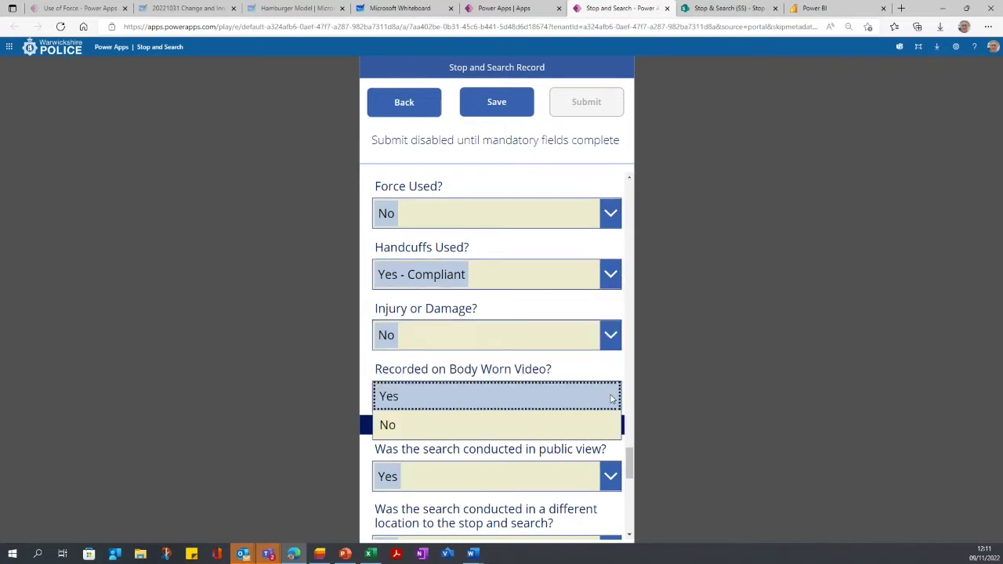
left_click(398, 432)
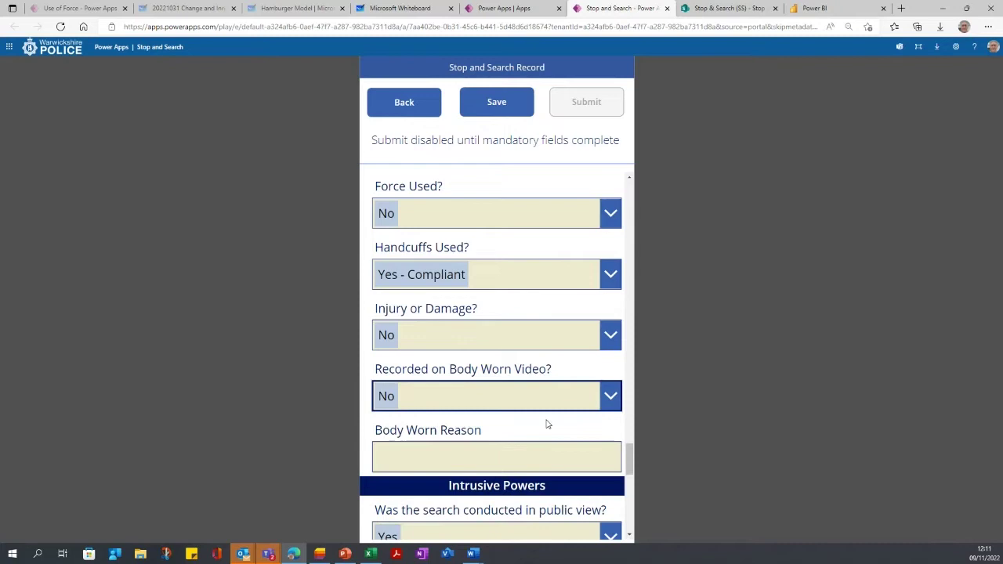
left_click(405, 452)
type("Broke")
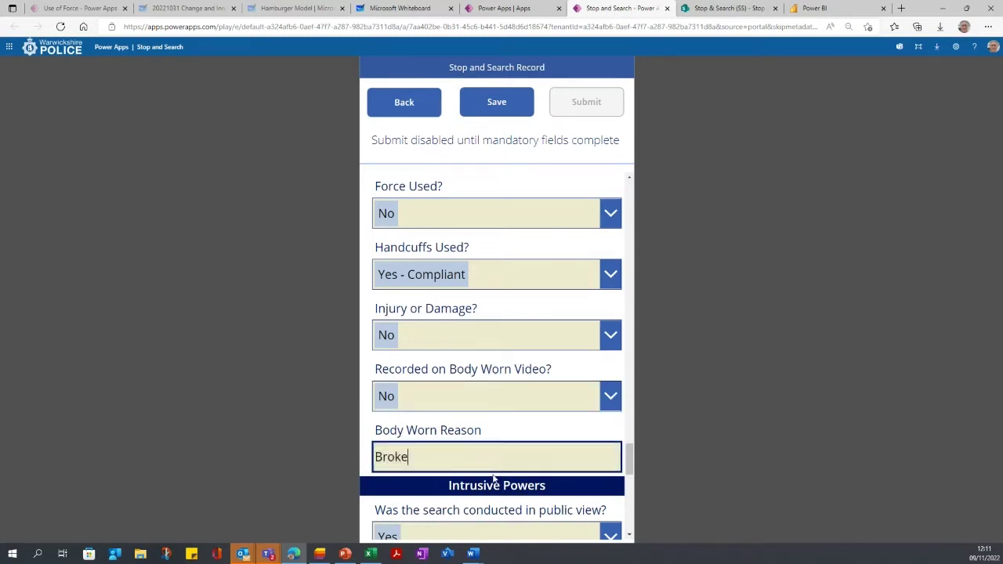
scroll(493, 477, "down", 2)
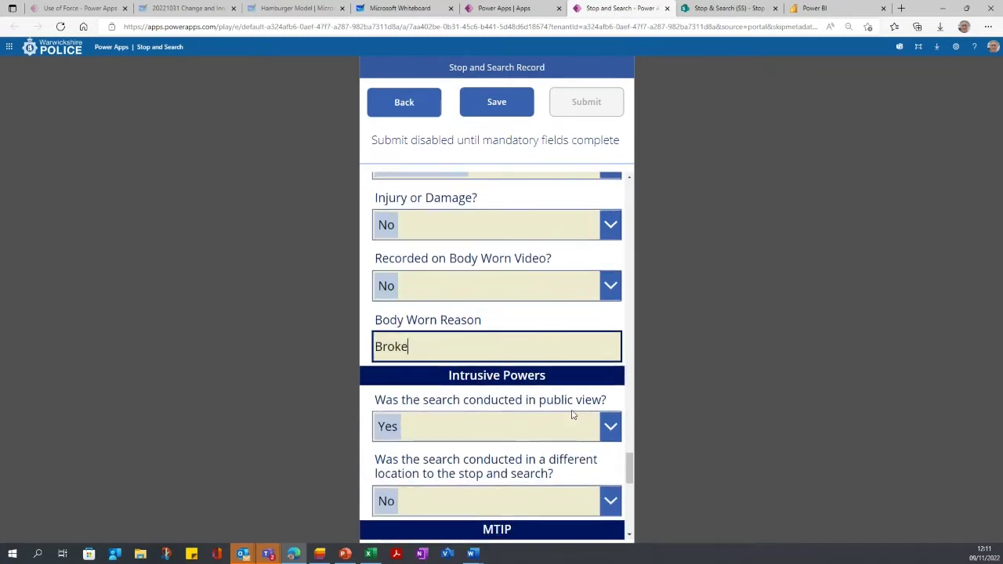
scroll(494, 399, "down", 2)
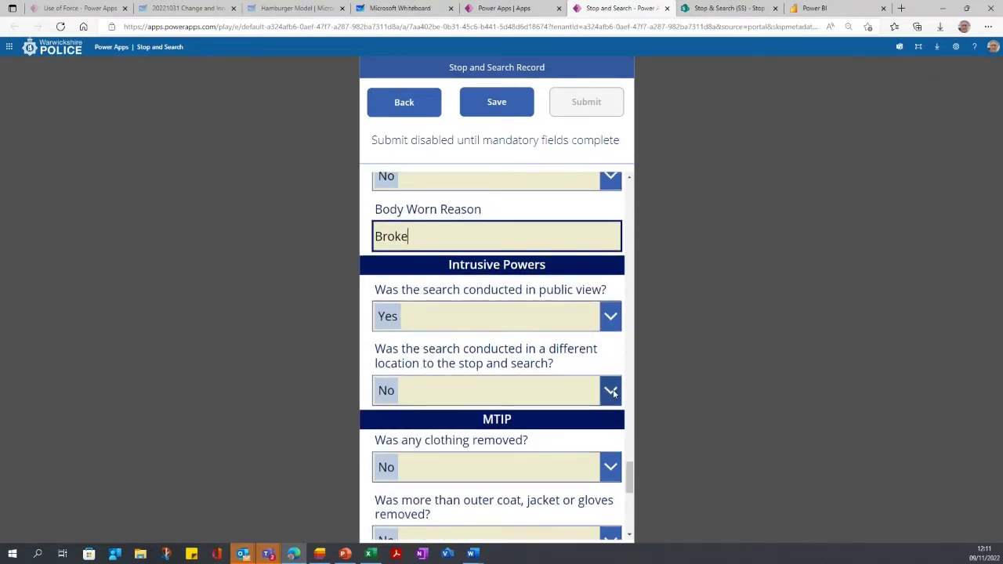
left_click(612, 393)
left_click(724, 368)
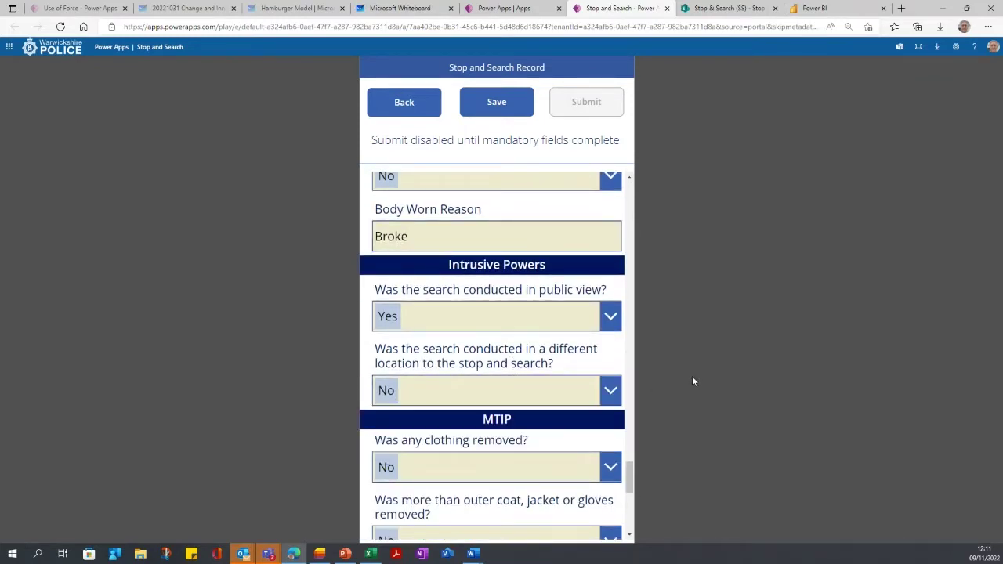
scroll(634, 427, "down", 1)
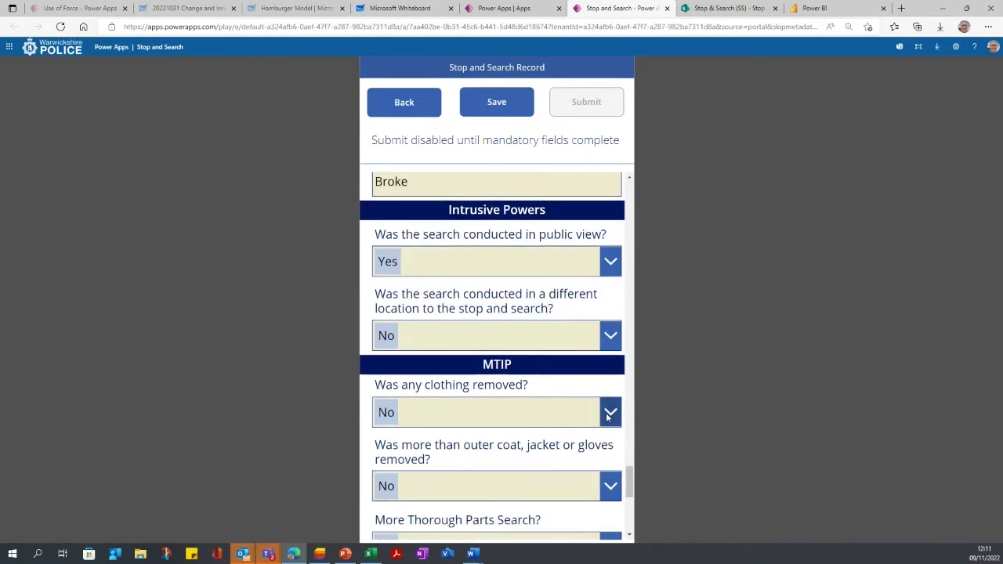
scroll(595, 414, "down", 2)
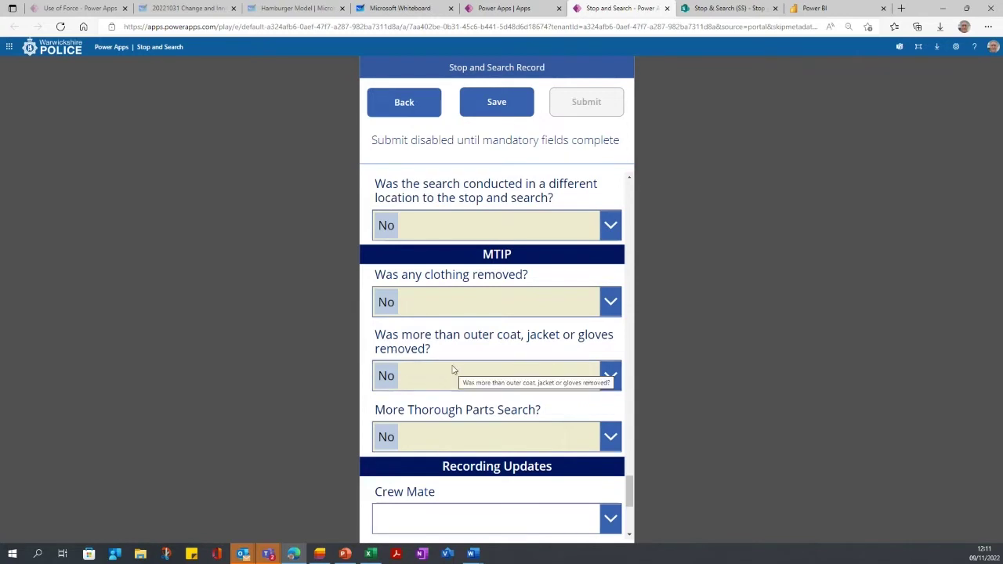
scroll(450, 368, "down", 1)
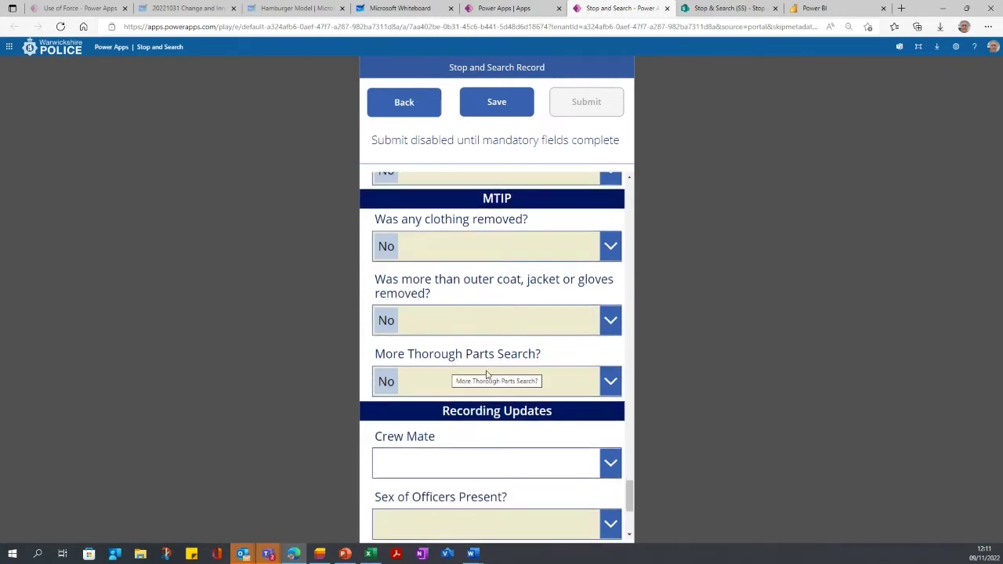
Search Crew Mate by the colleague's username and select the matching officer.
scroll(487, 386, "down", 1)
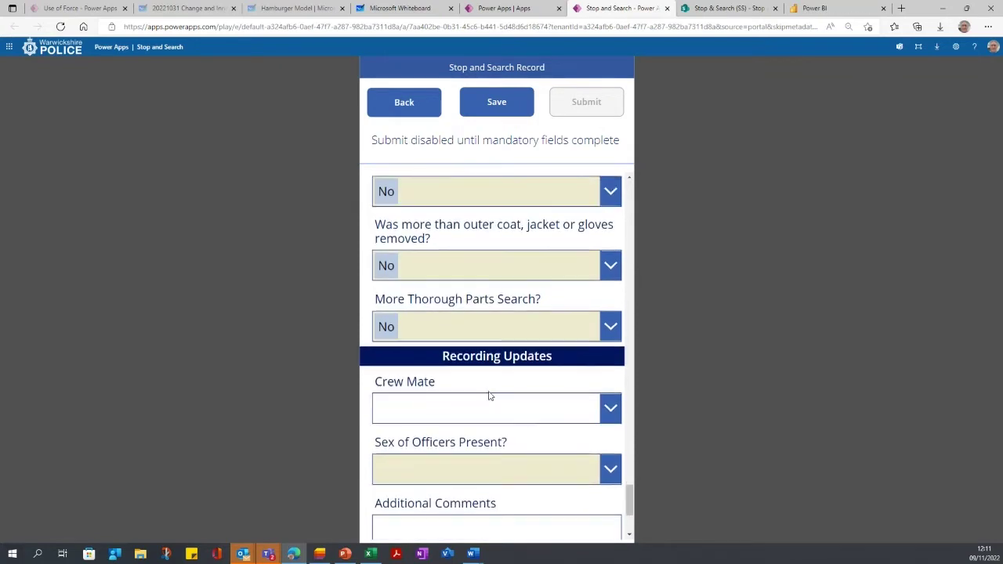
left_click(610, 408)
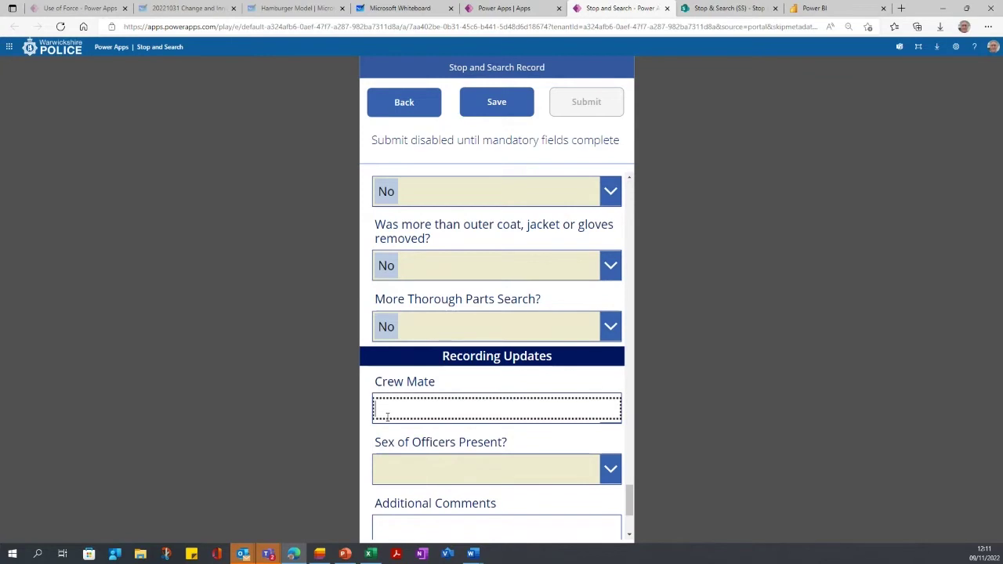
type("burgessd")
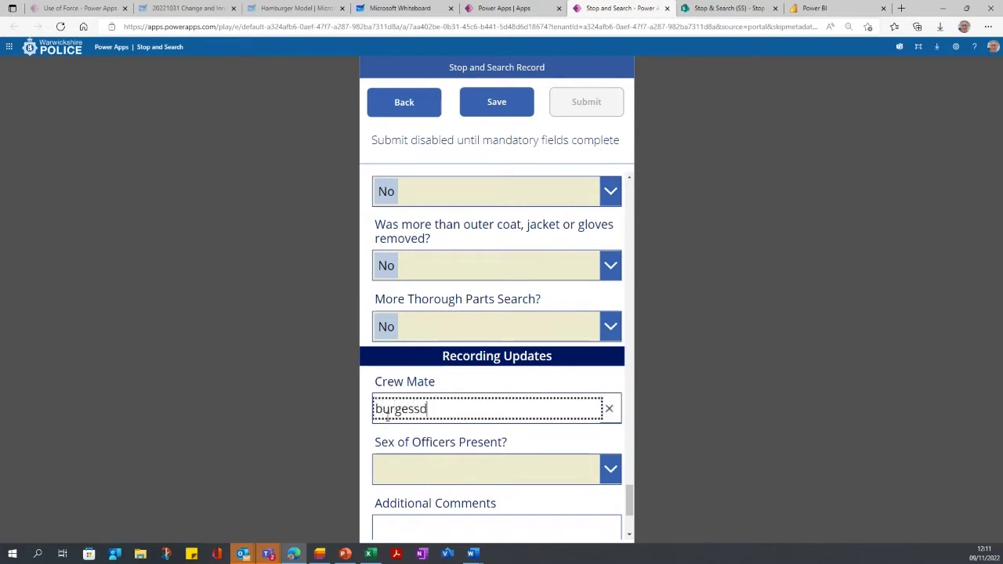
key("BackSpace")
left_click(461, 440)
Set Sex of Officers Present to 'Both' and comment 'test record to be deleted'.
scroll(463, 446, "down", 1)
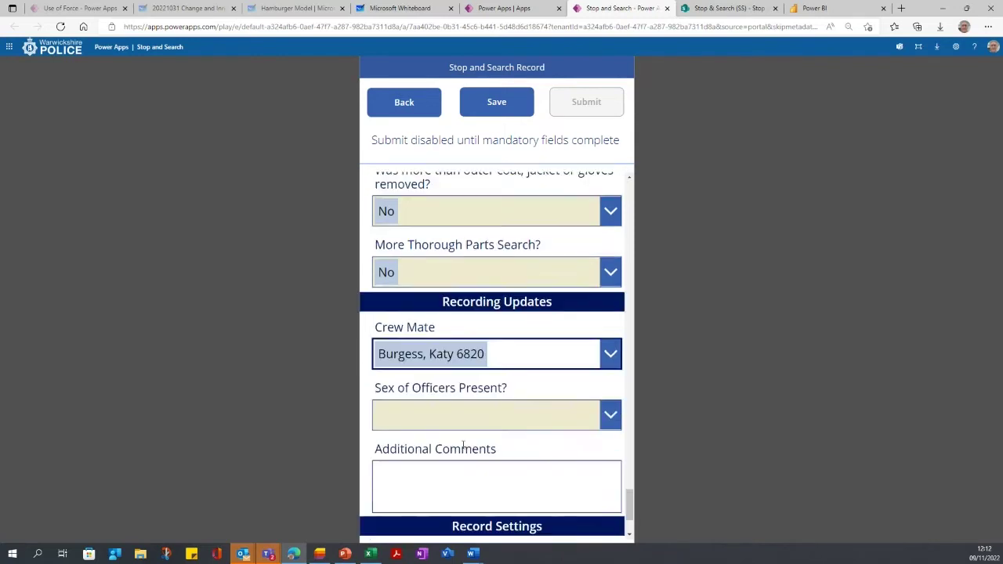
scroll(464, 447, "down", 1)
left_click(611, 358)
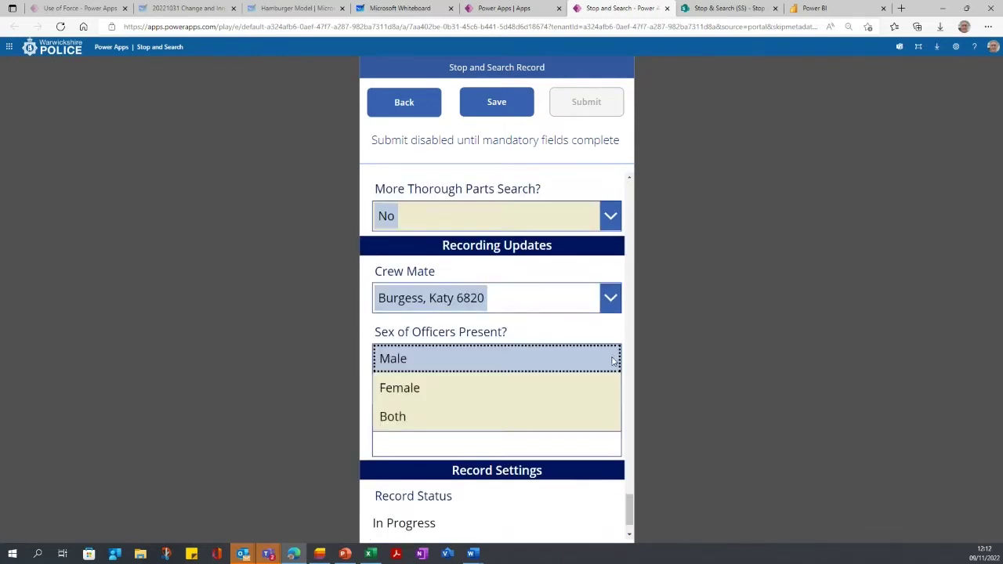
left_click(390, 421)
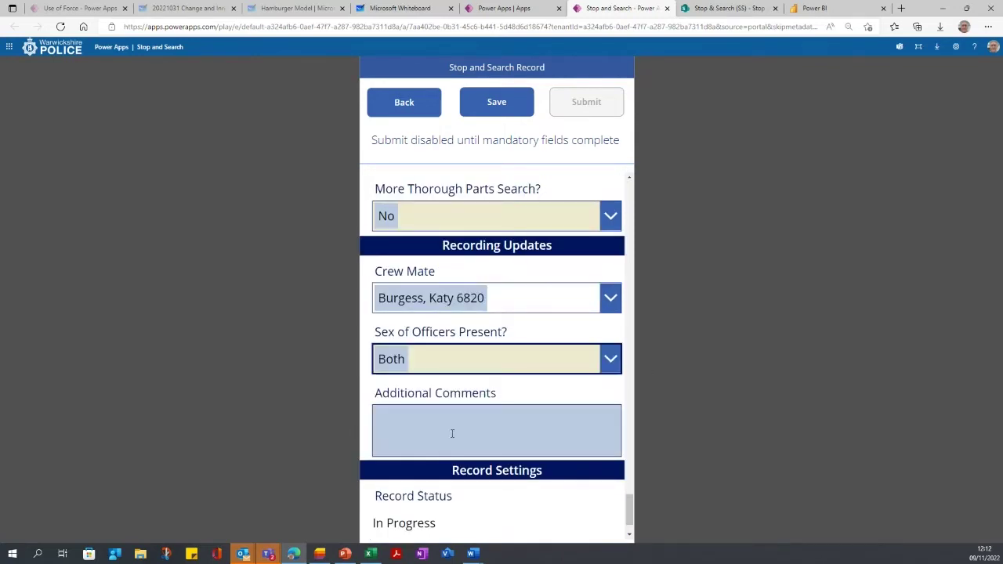
left_click(393, 418)
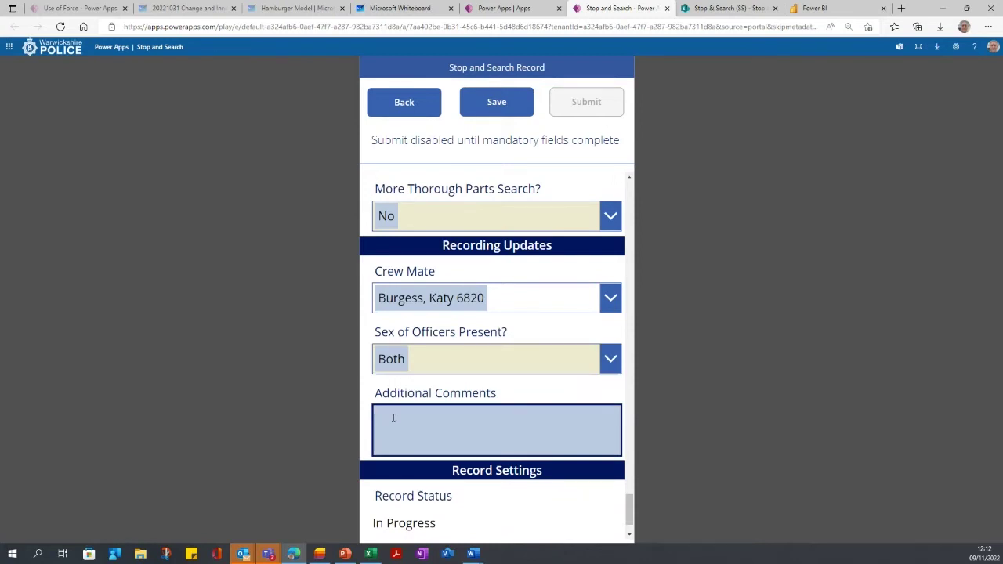
type("test record to be dele")
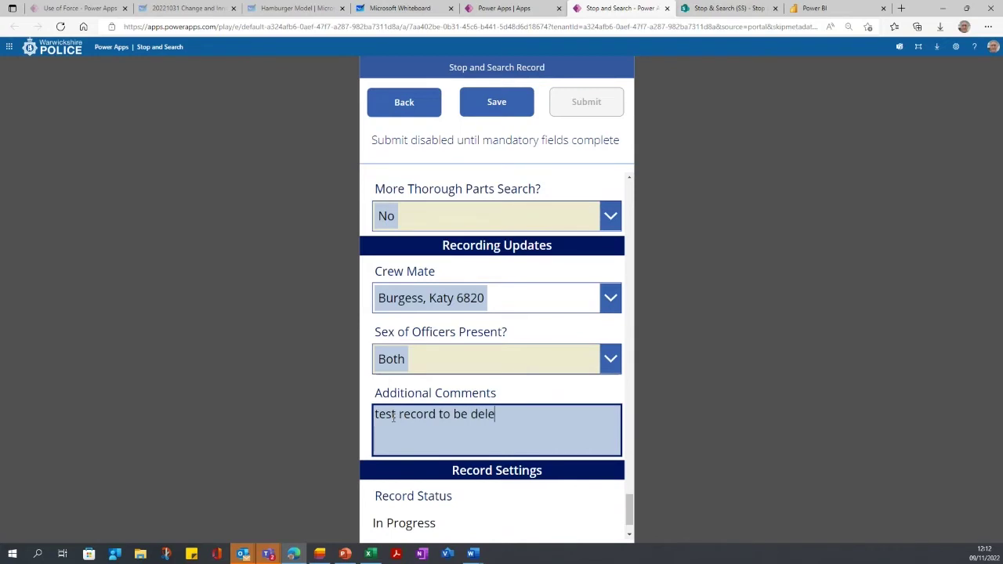
type("ted")
Answer 'Yes' to Should this record be deleted?, then return to the top of the form.
scroll(412, 439, "down", 1)
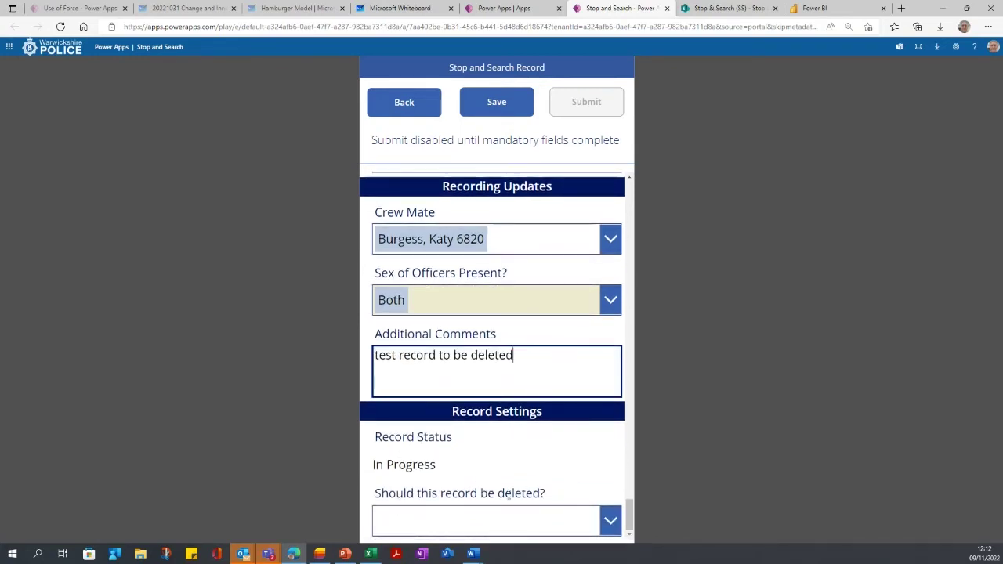
left_click(610, 531)
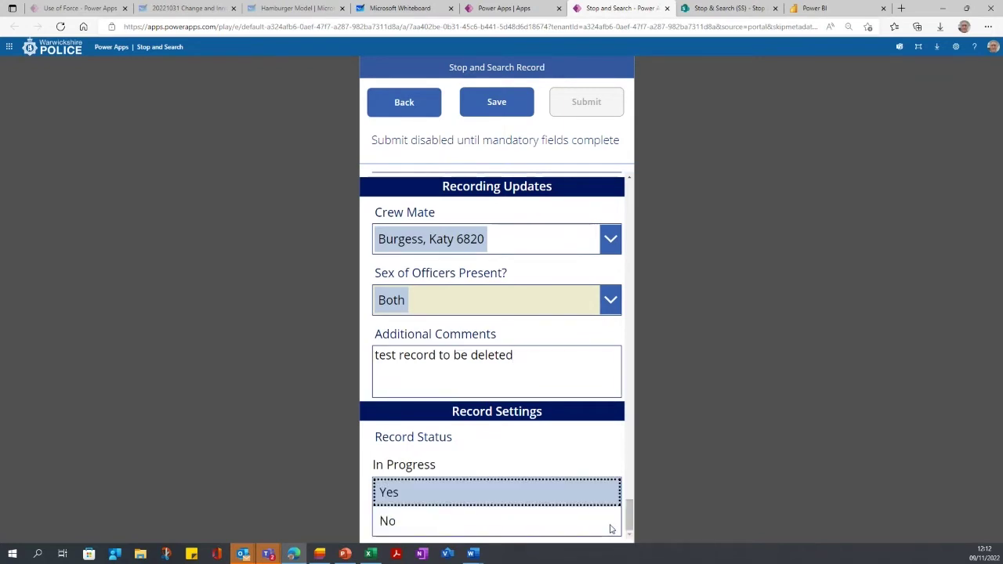
left_click(396, 496)
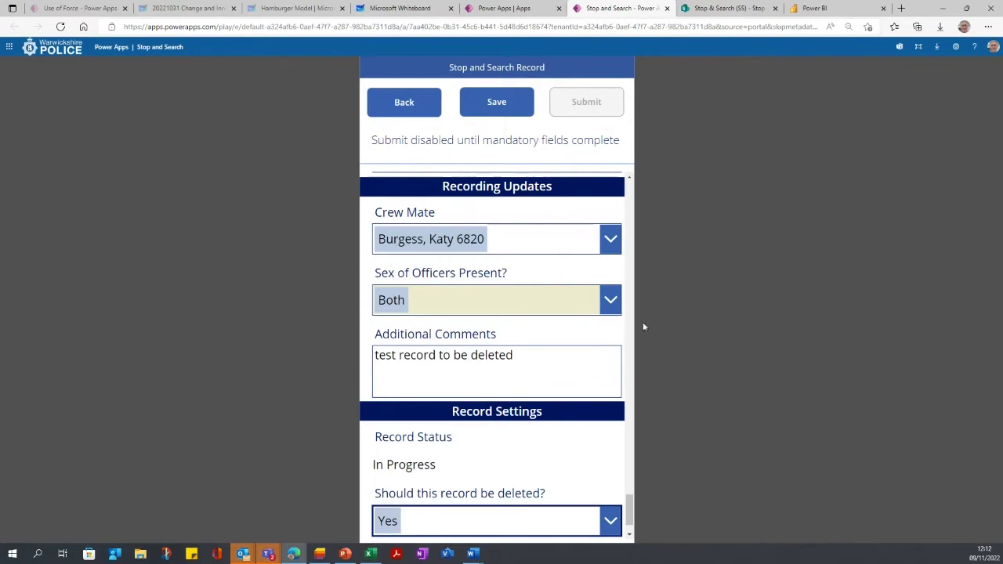
scroll(618, 265, "up", 10)
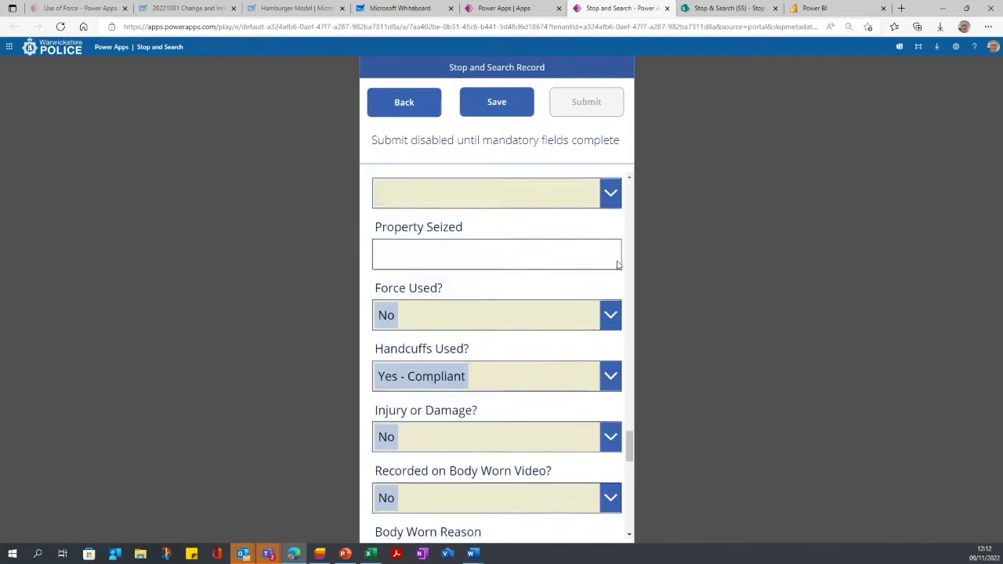
scroll(618, 265, "up", 3)
scroll(632, 384, "up", 15)
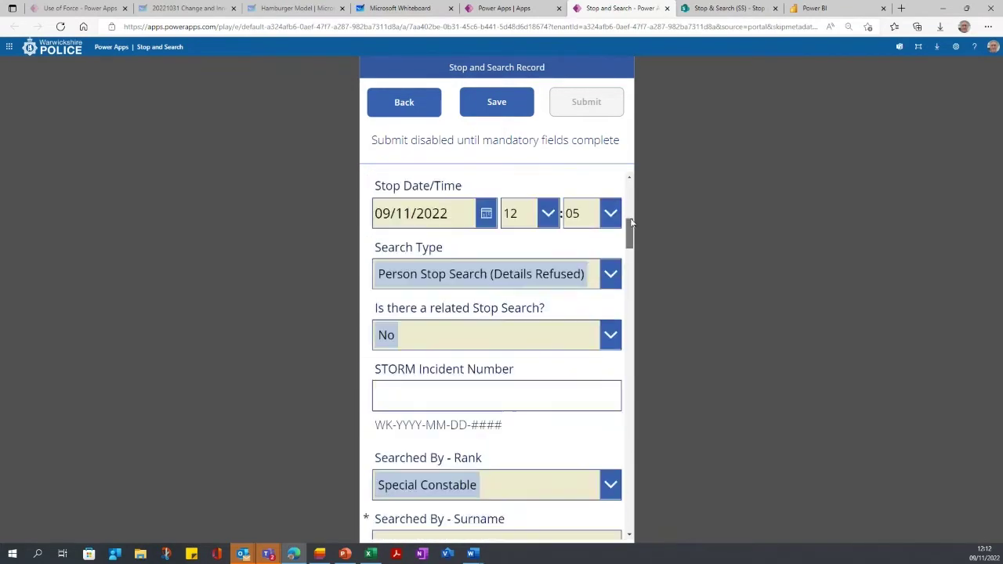